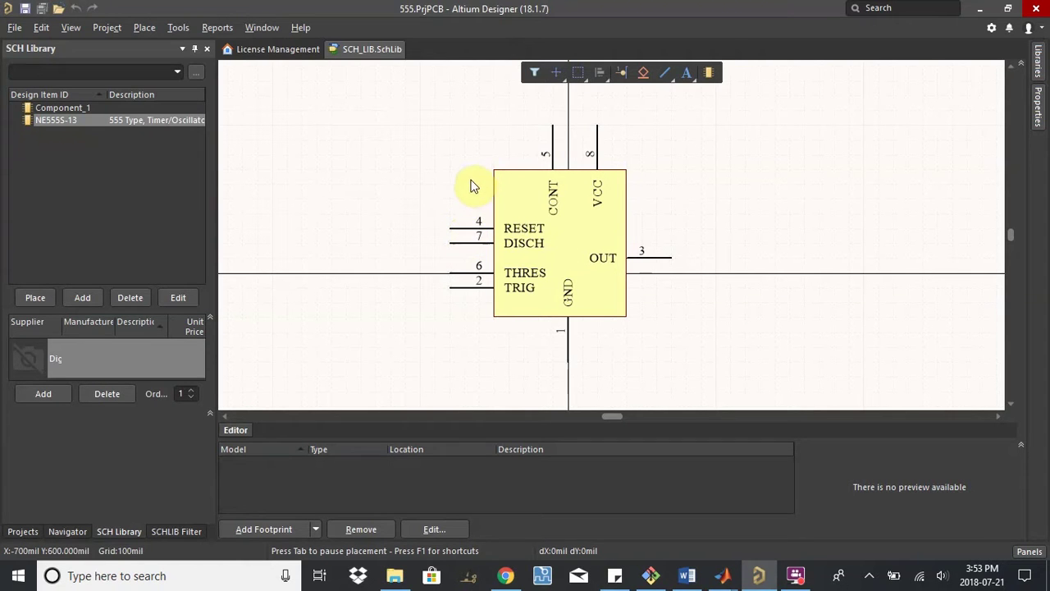
- Switch to Chrome and check the Package / Case attribute of the NE555S-13 on its Digi-Key product page
key("alt+Tab")
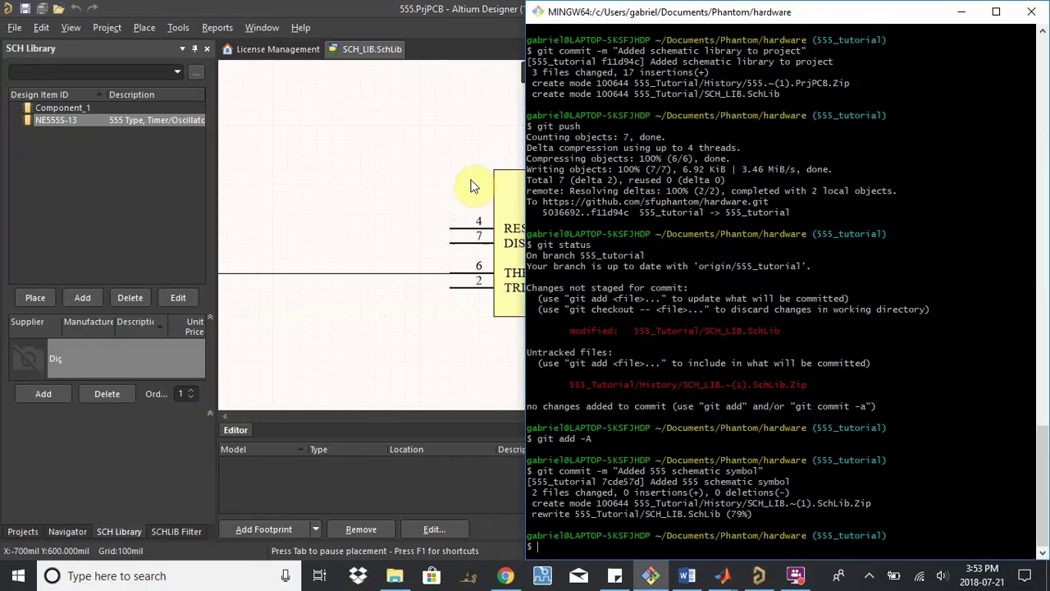
left_click(507, 576)
left_click(377, 11)
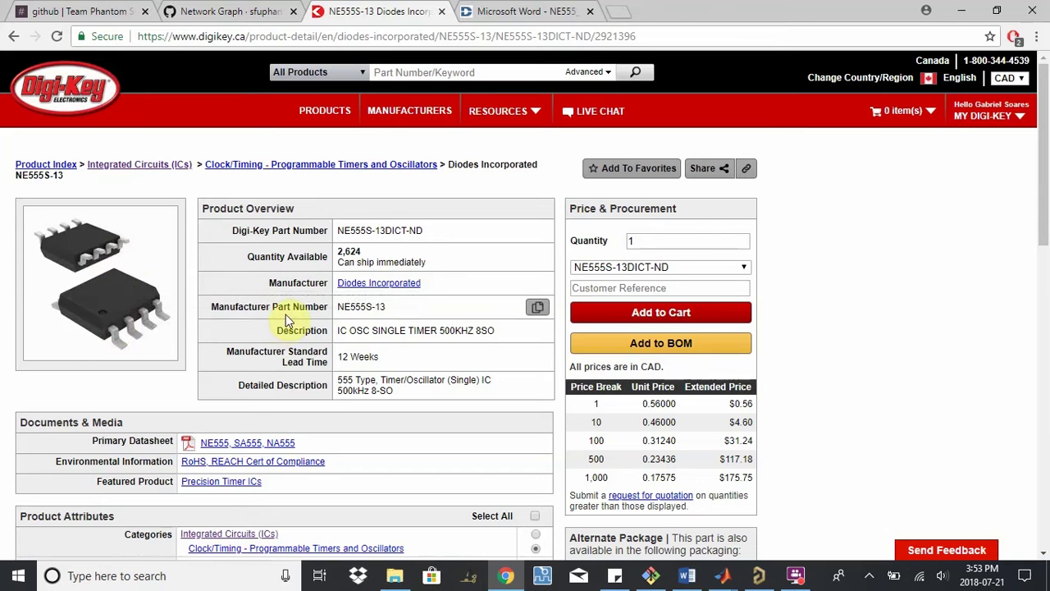
scroll(285, 314, "down", 3)
scroll(285, 314, "down", 1)
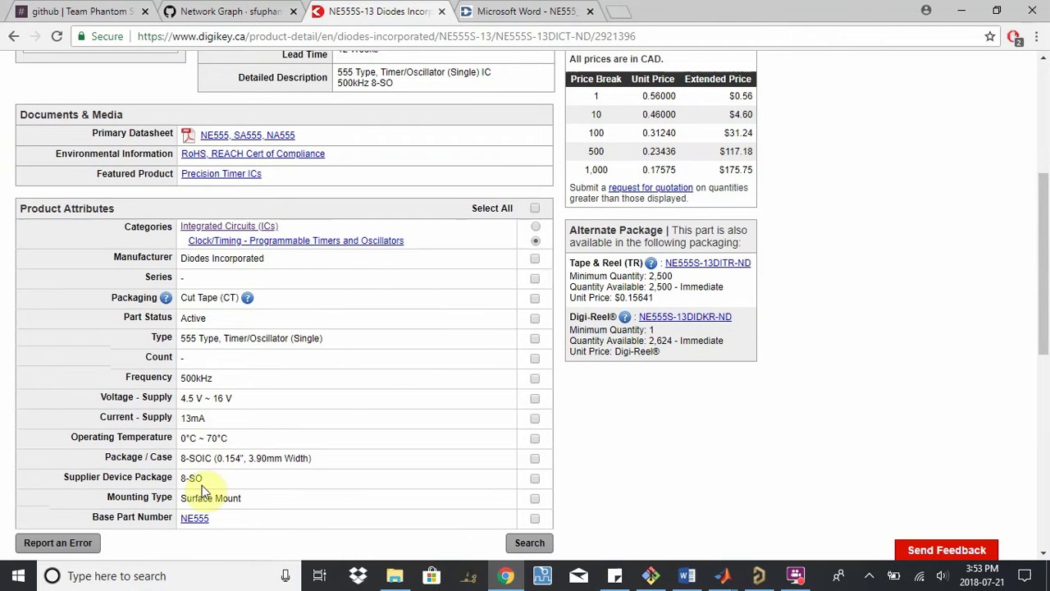
left_click_drag(181, 460, 210, 460)
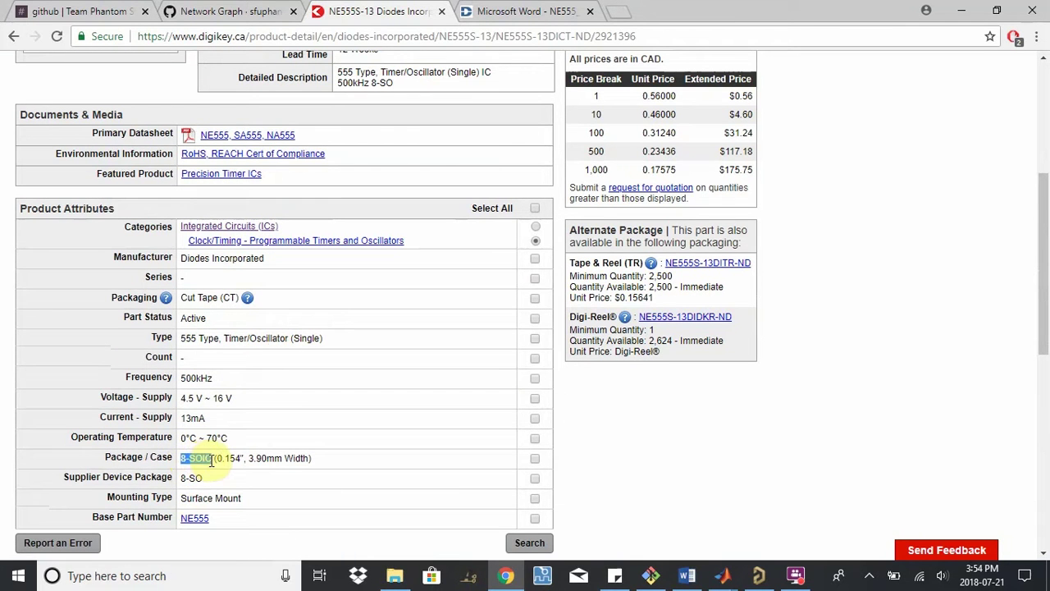
left_click(211, 461)
scroll(260, 391, "up", 4)
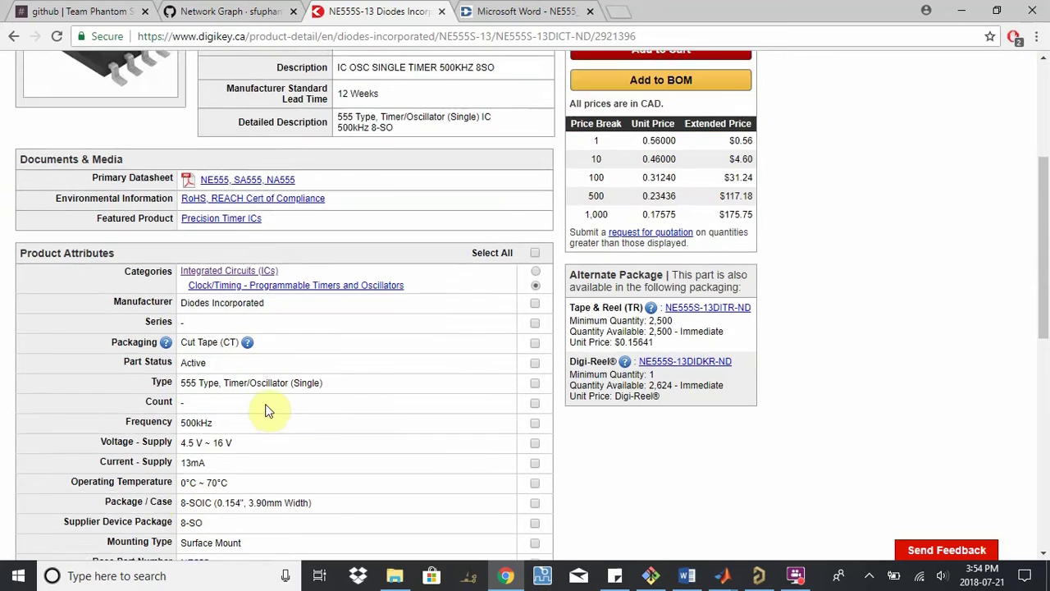
- Open the NE555 datasheet and review the pin assignments and pin descriptions on its first pages
left_click(529, 12)
scroll(609, 336, "up", 5)
scroll(608, 336, "down", 3, "ctrl")
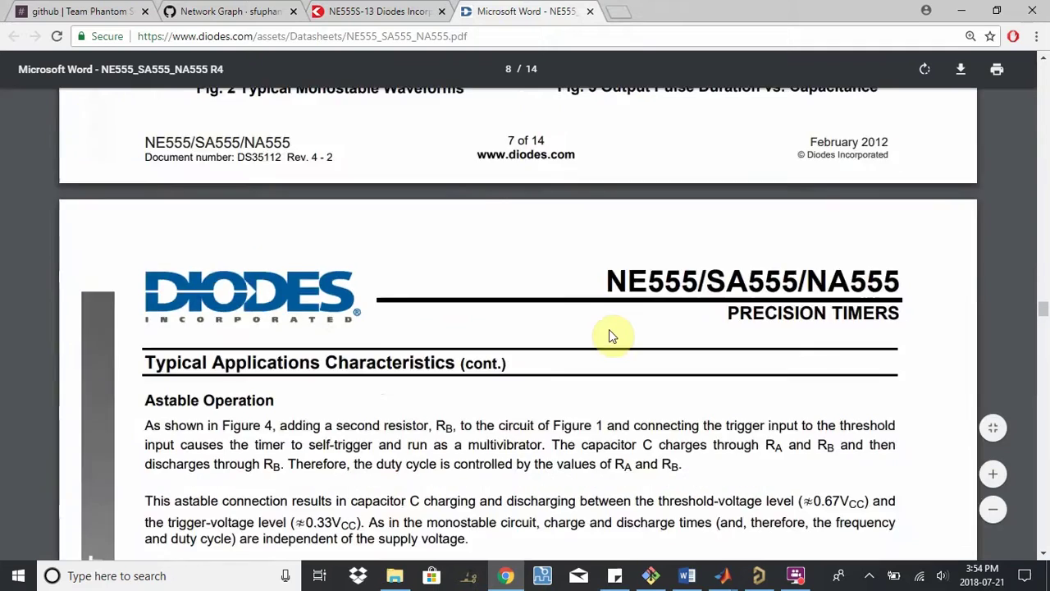
scroll(609, 336, "up", 11)
scroll(608, 329, "up", 20)
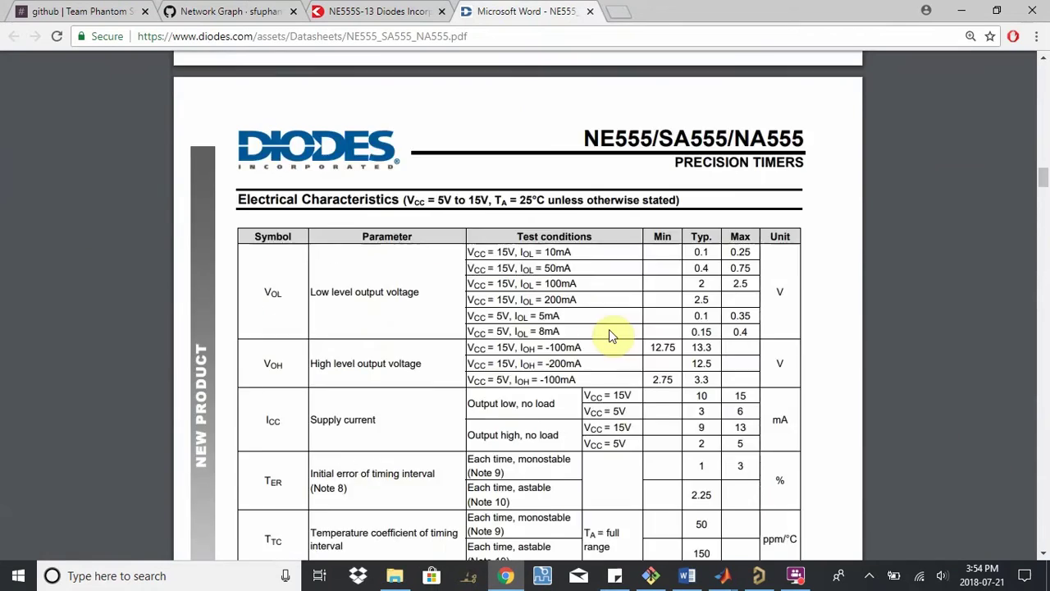
scroll(609, 329, "up", 6)
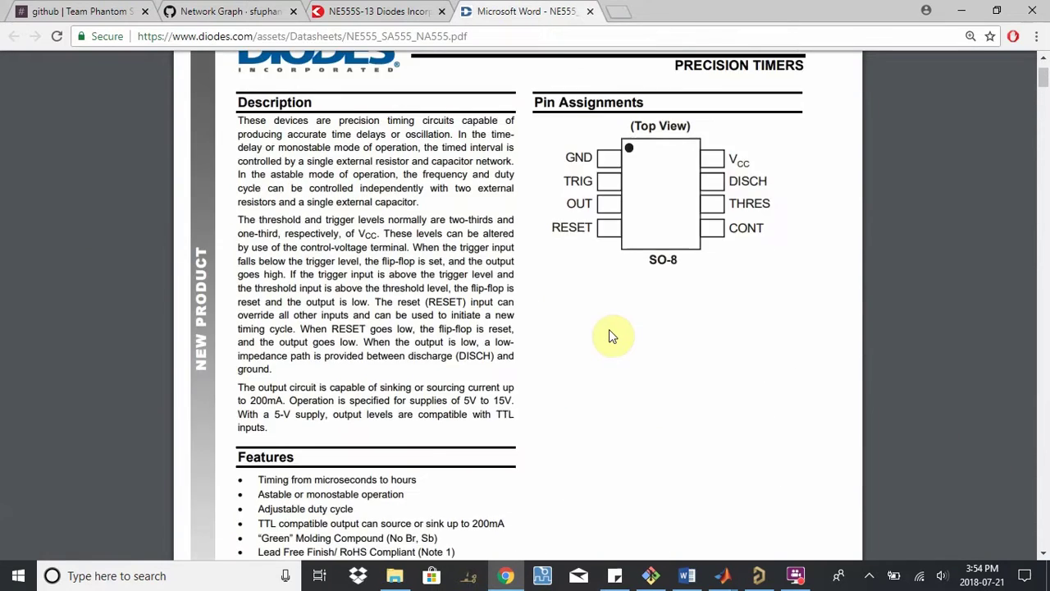
scroll(609, 329, "down", 2)
scroll(610, 335, "down", 12)
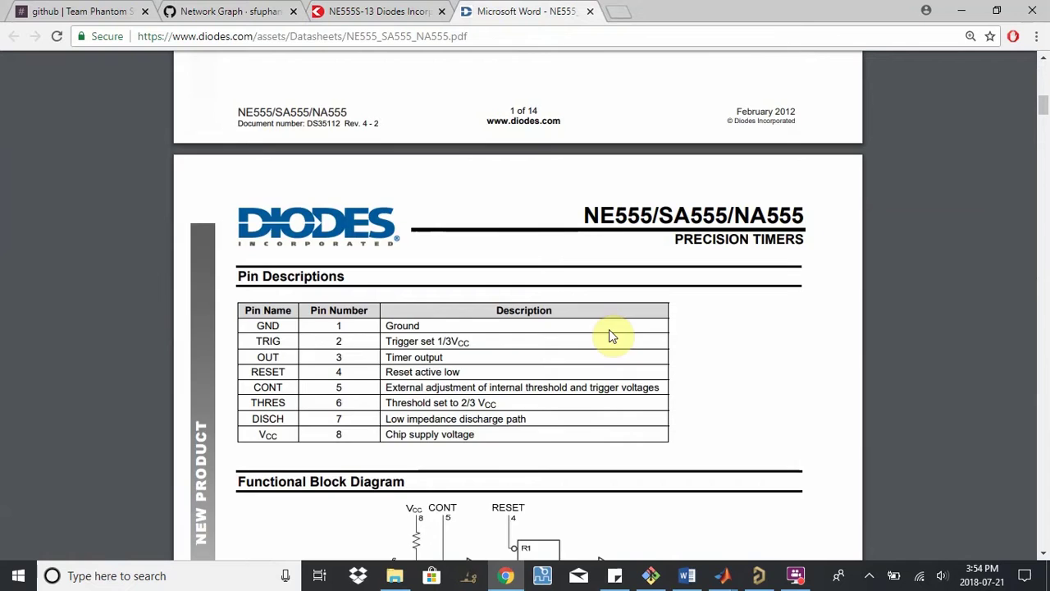
scroll(609, 330, "up", 15)
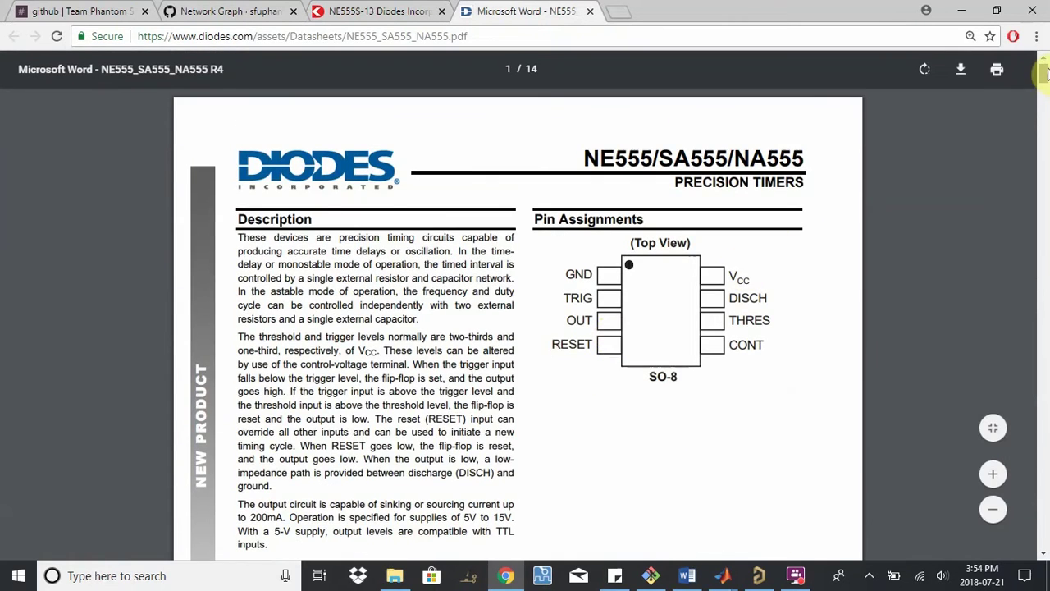
- Find the Package Outline Dimensions in the datasheet and compare the package name with the Digi-Key product attributes
left_click_drag(1036, 77, 1043, 491)
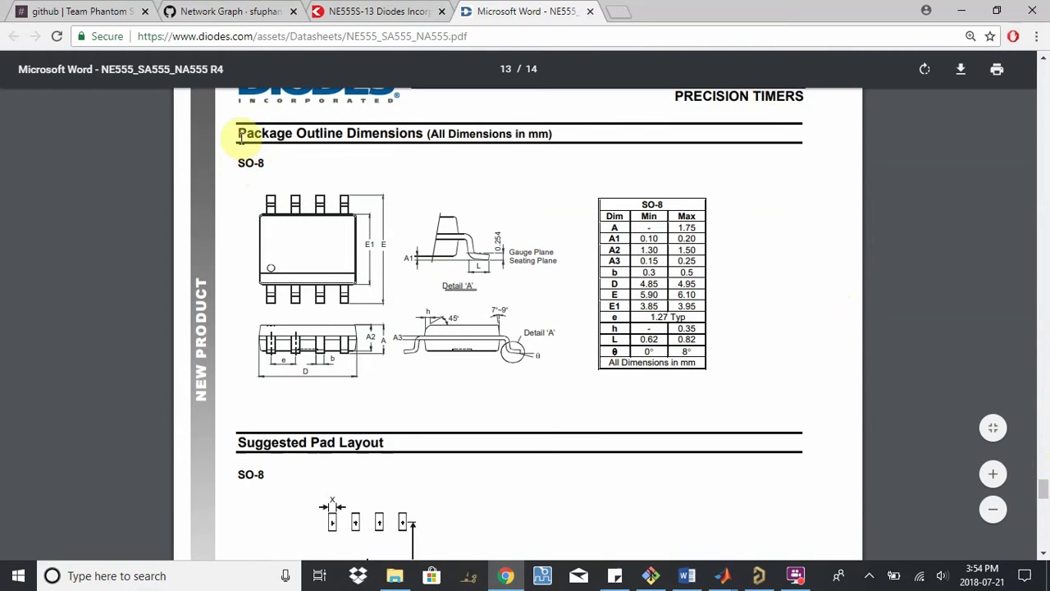
left_click_drag(238, 133, 460, 129)
left_click(459, 128)
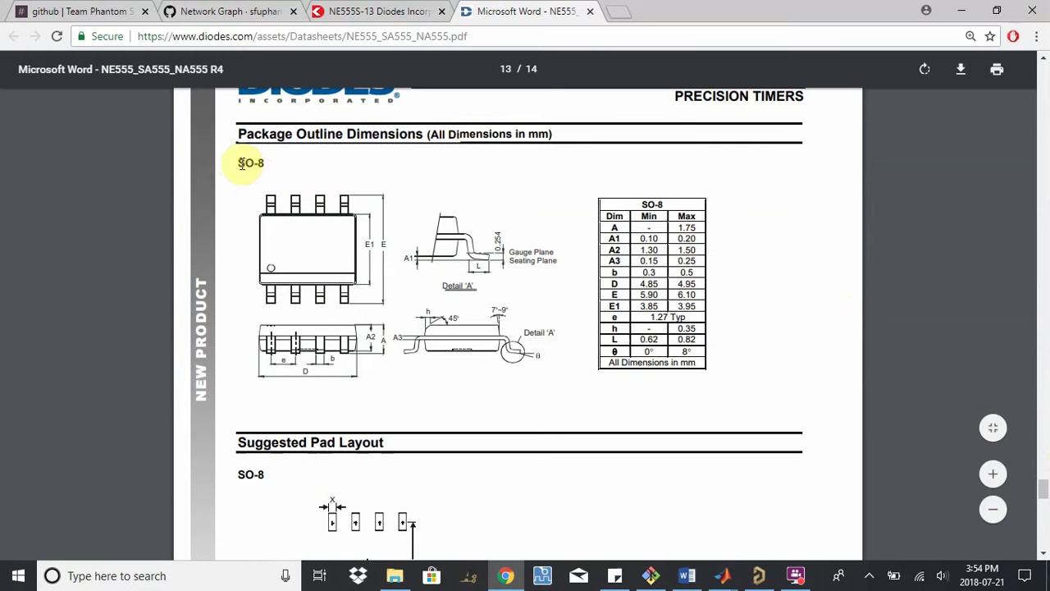
left_click_drag(239, 164, 262, 164)
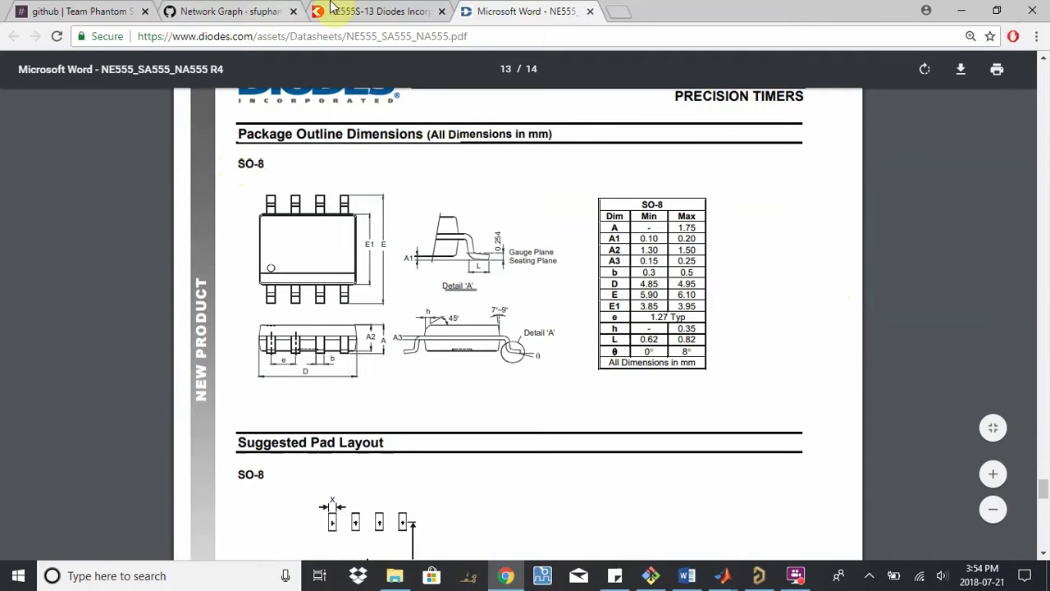
left_click(332, 11)
scroll(283, 357, "down", 5)
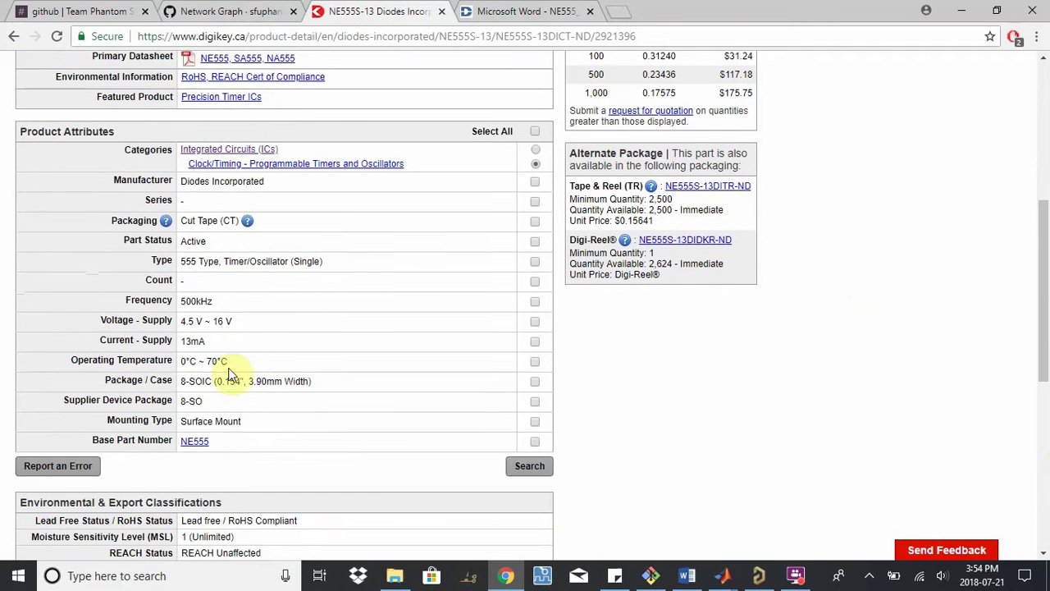
- Return to the datasheet and examine the SO-8 suggested pad layout and outline dimensions
left_click(492, 12)
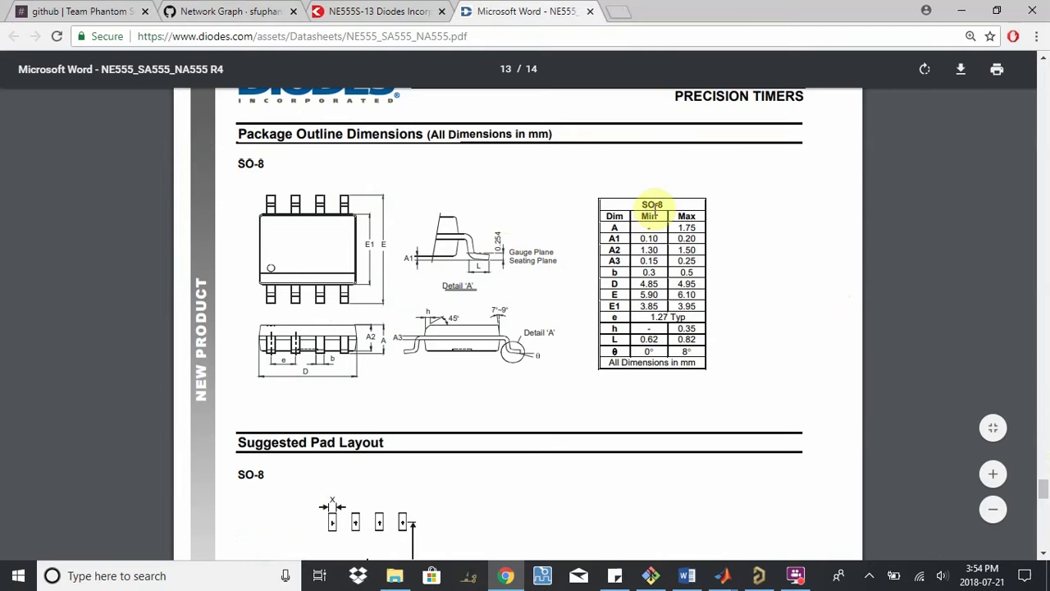
scroll(358, 305, "down", 3)
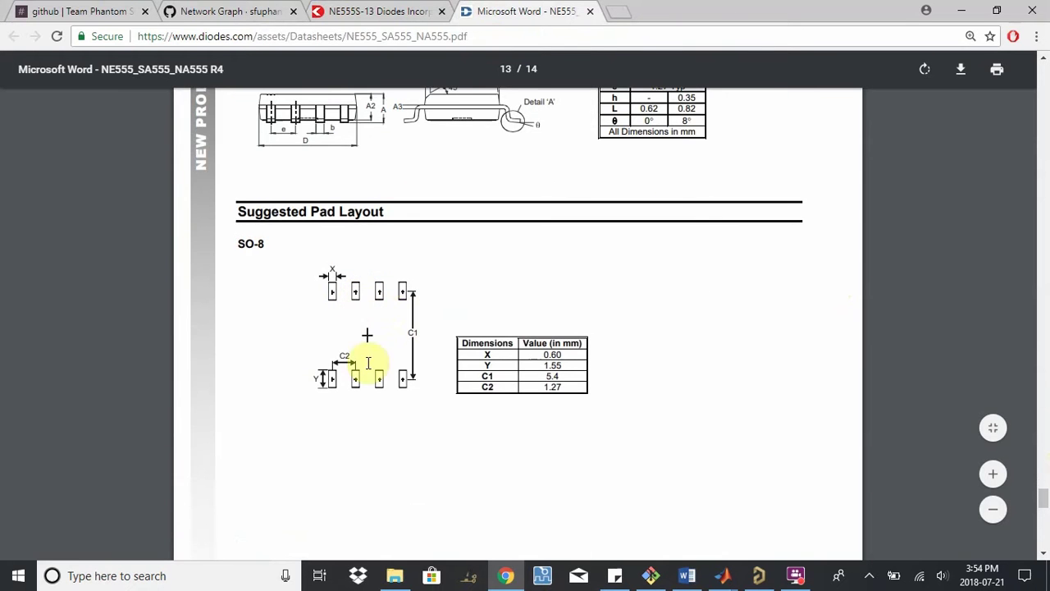
scroll(365, 351, "down", 5)
scroll(369, 345, "down", 4)
scroll(367, 343, "up", 12)
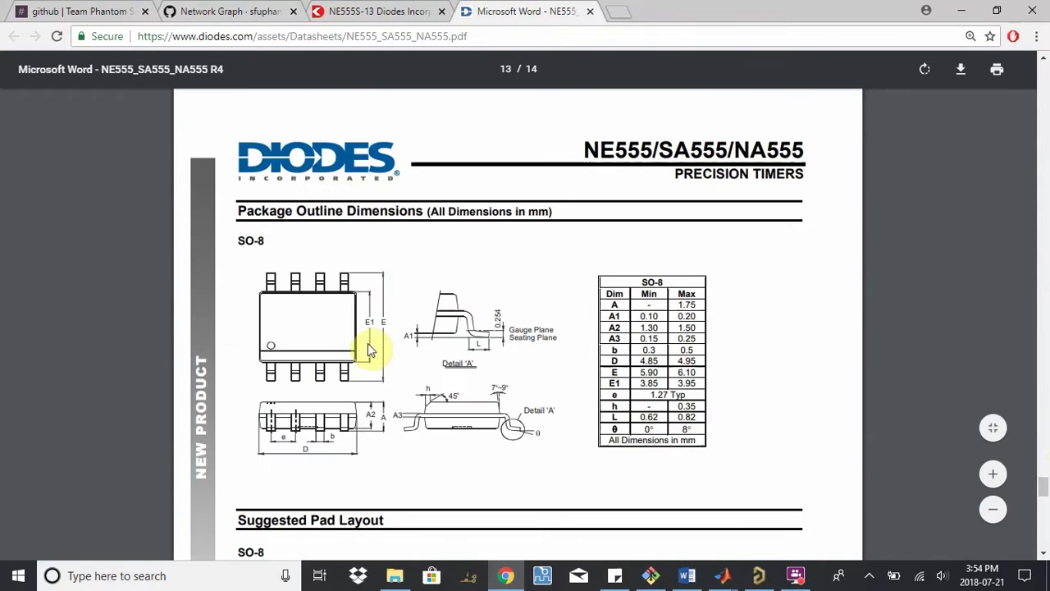
- Switch to Altium Designer and add a new PCB Library to the 555.PrjPCB project
left_click(759, 575)
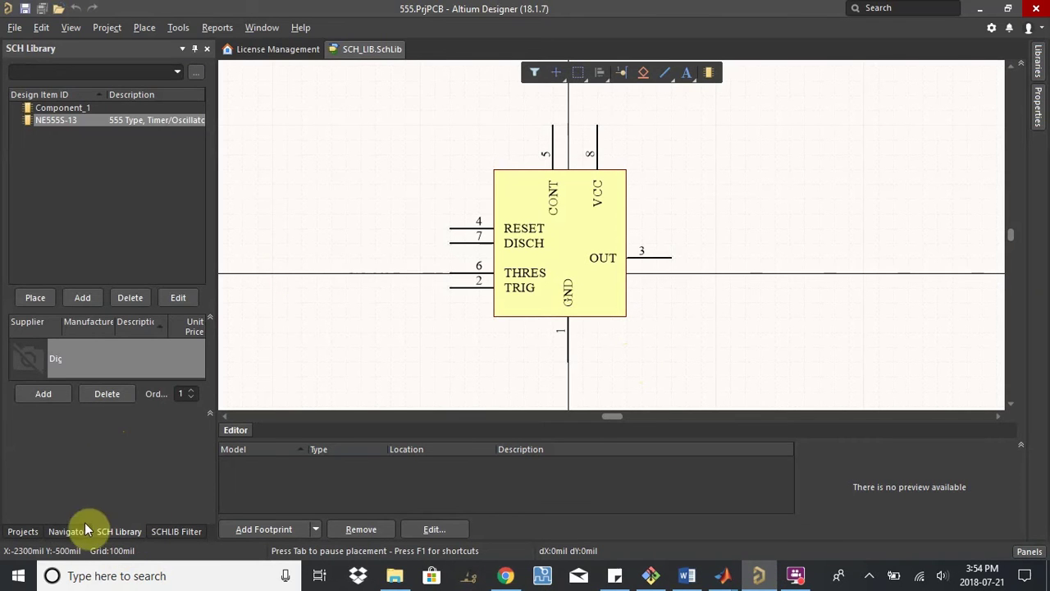
left_click(25, 531)
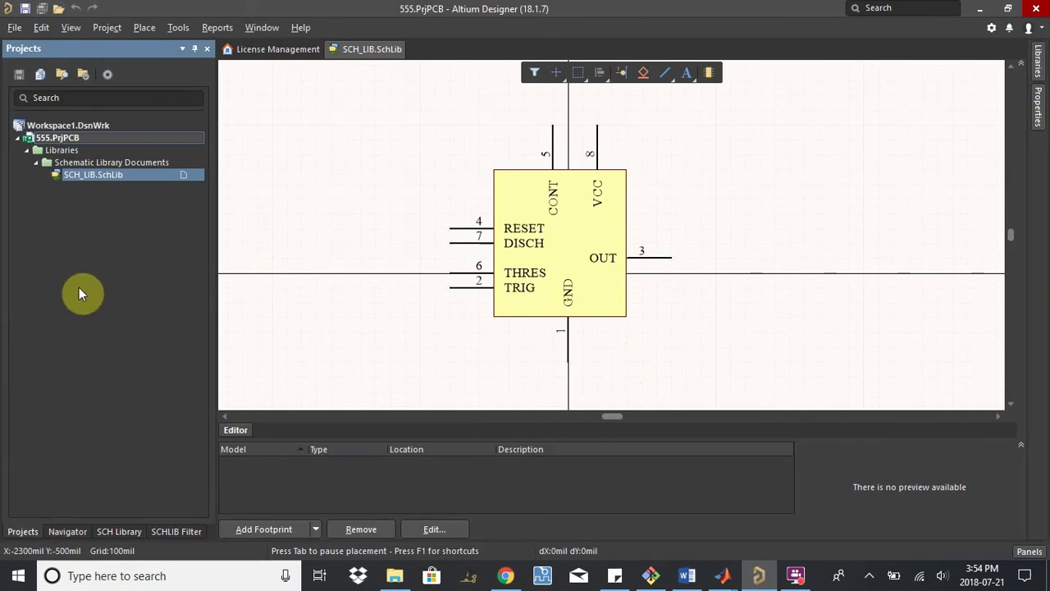
right_click(74, 138)
mouse_move(164, 168)
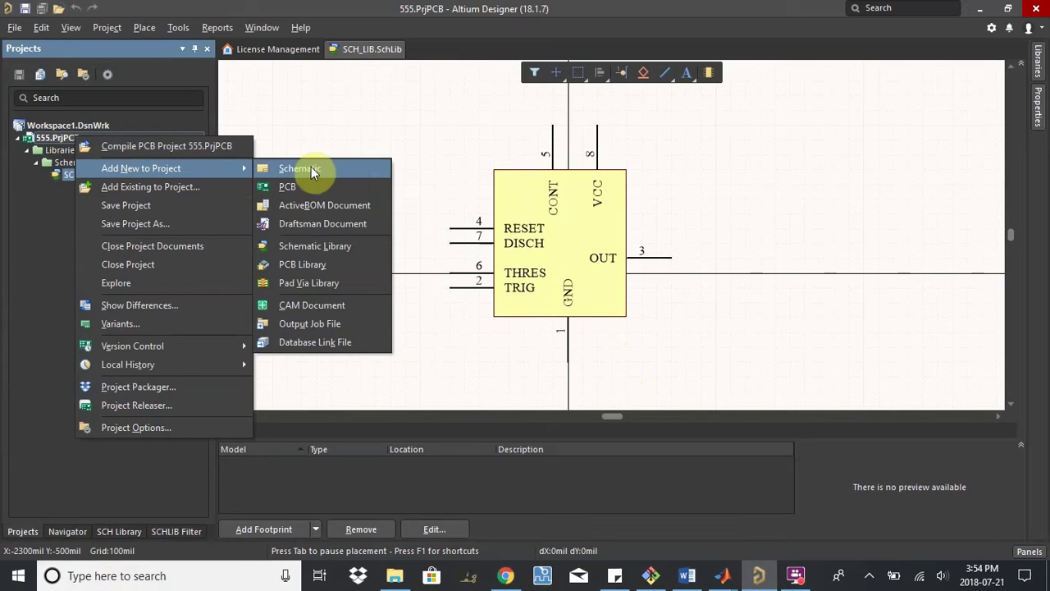
left_click(300, 265)
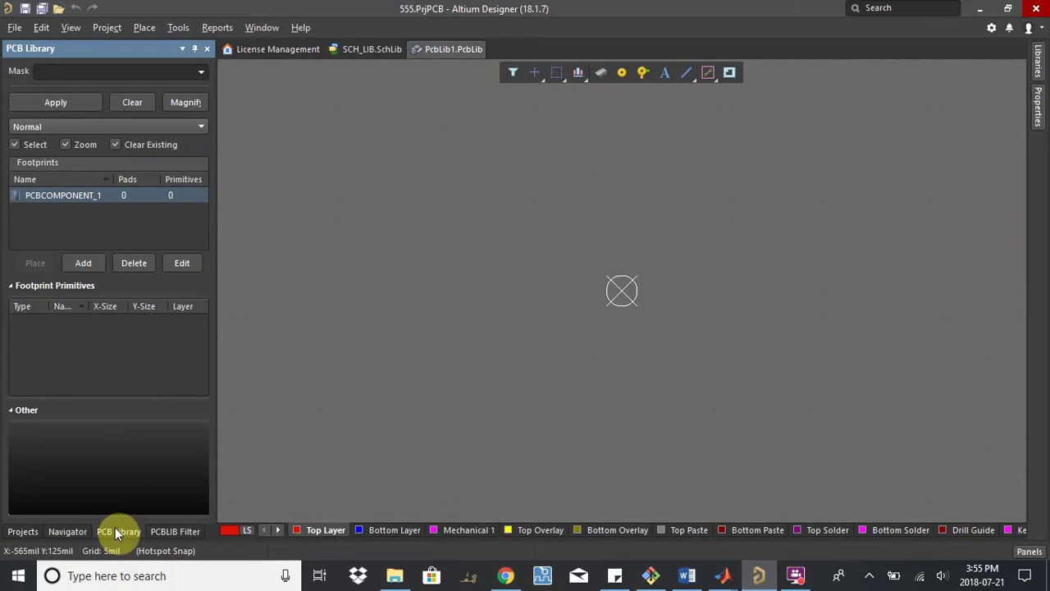
- Expand the project's Libraries and PCB Library Documents folders and select the new PCB library file
left_click(24, 532)
left_click(26, 150)
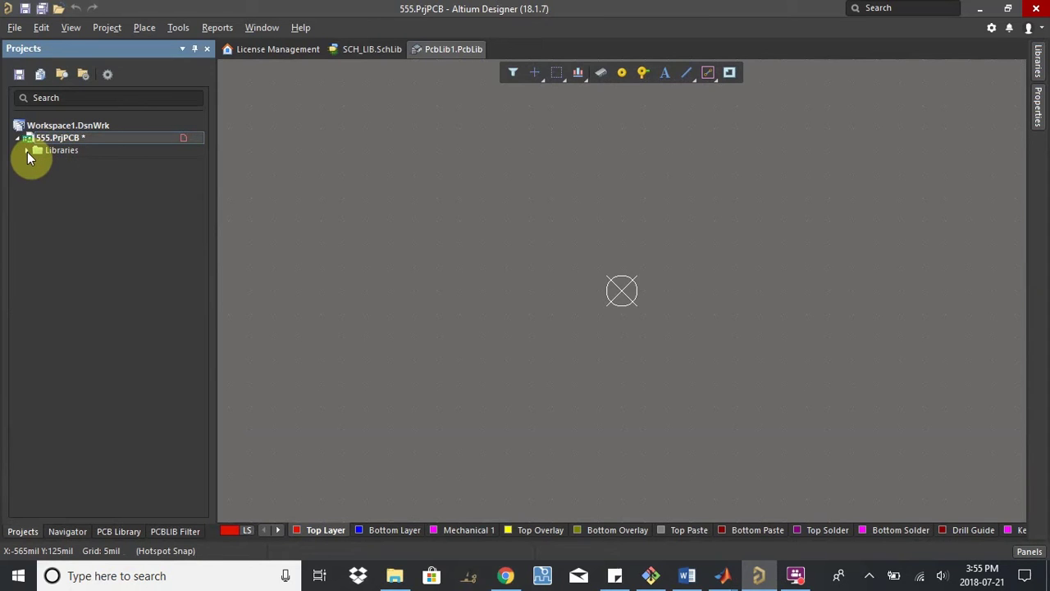
left_click(27, 152)
left_click(37, 162)
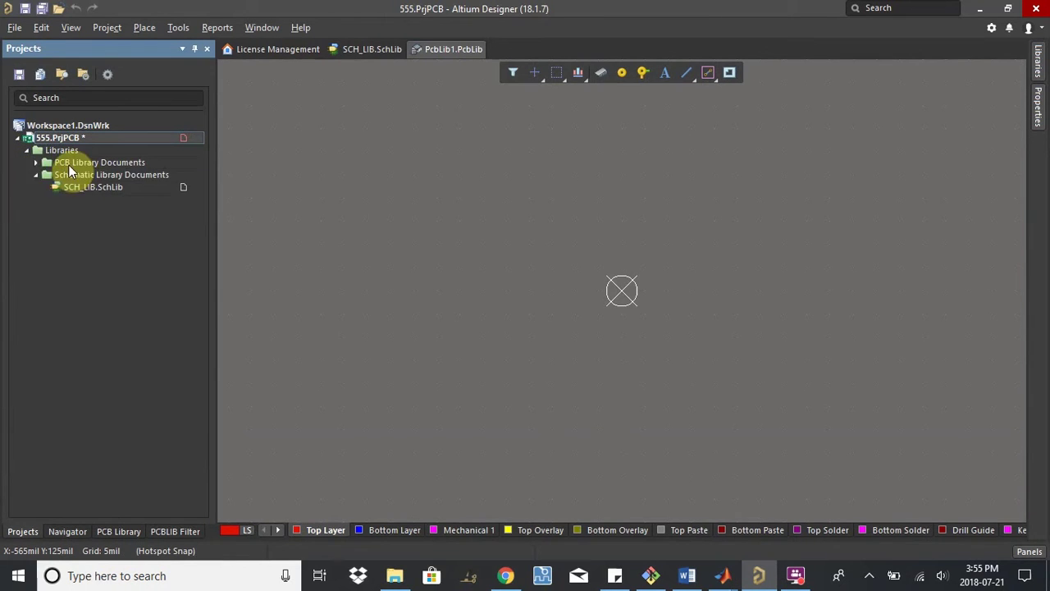
left_click(36, 162)
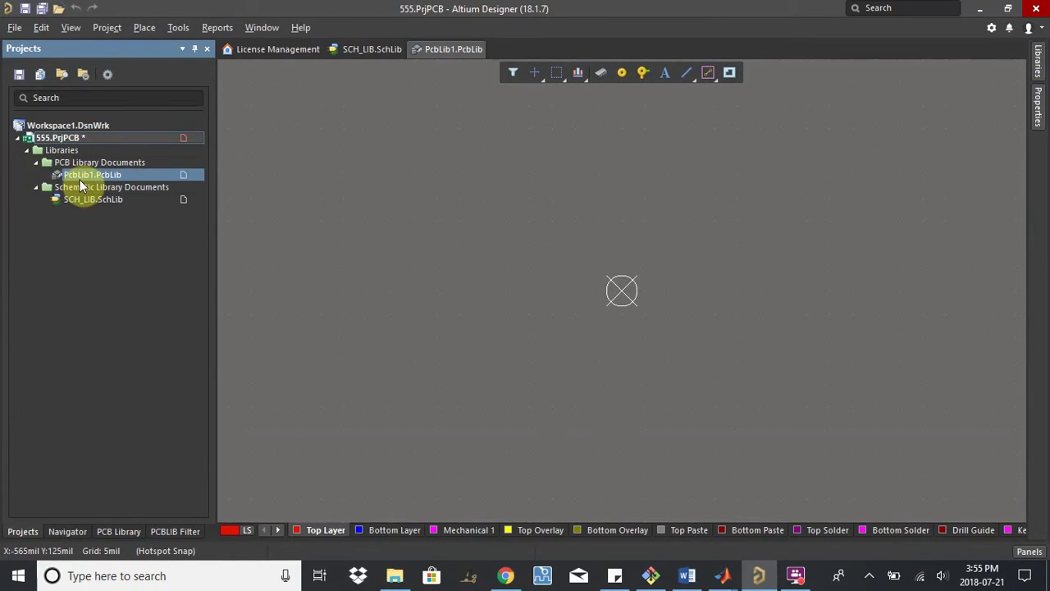
left_click(36, 188)
left_click(36, 189)
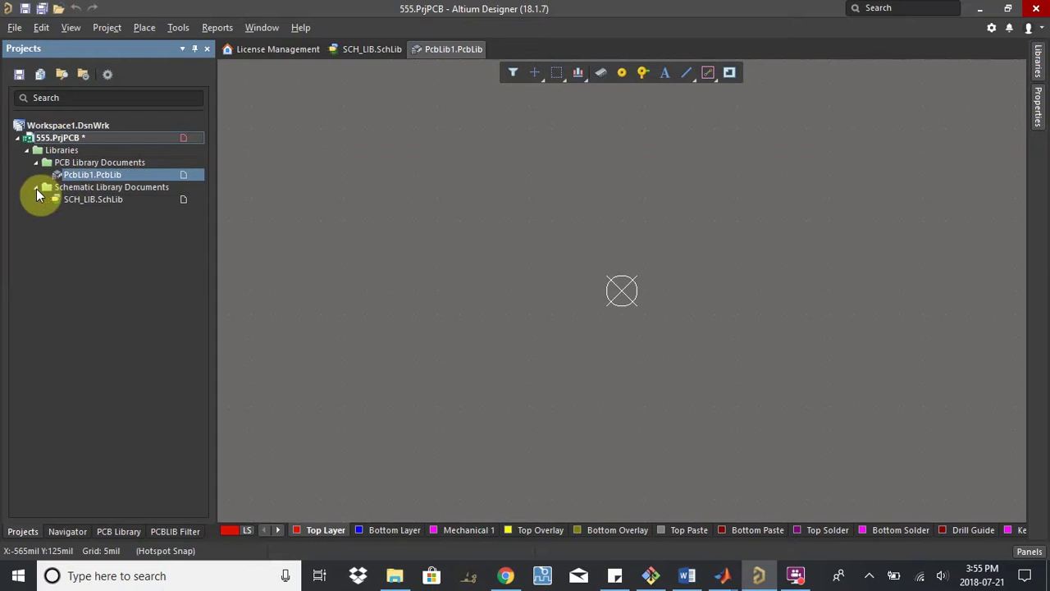
left_click(102, 176)
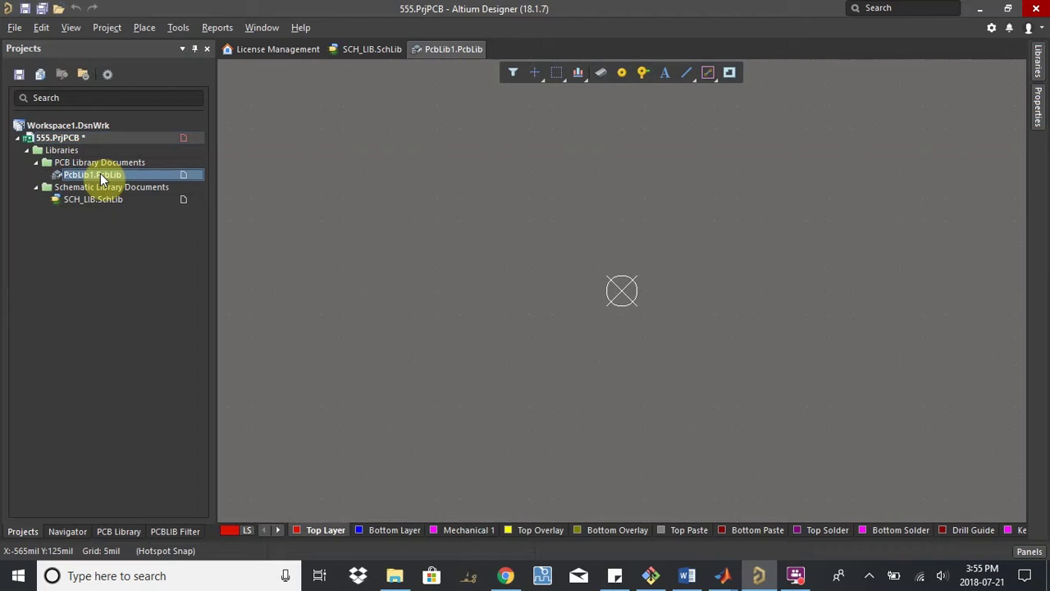
- Save the 555.PrjPCB project, naming the new PCB library FOOTPRINTS.PcbLib in the 555_Tutorial folder
right_click(98, 139)
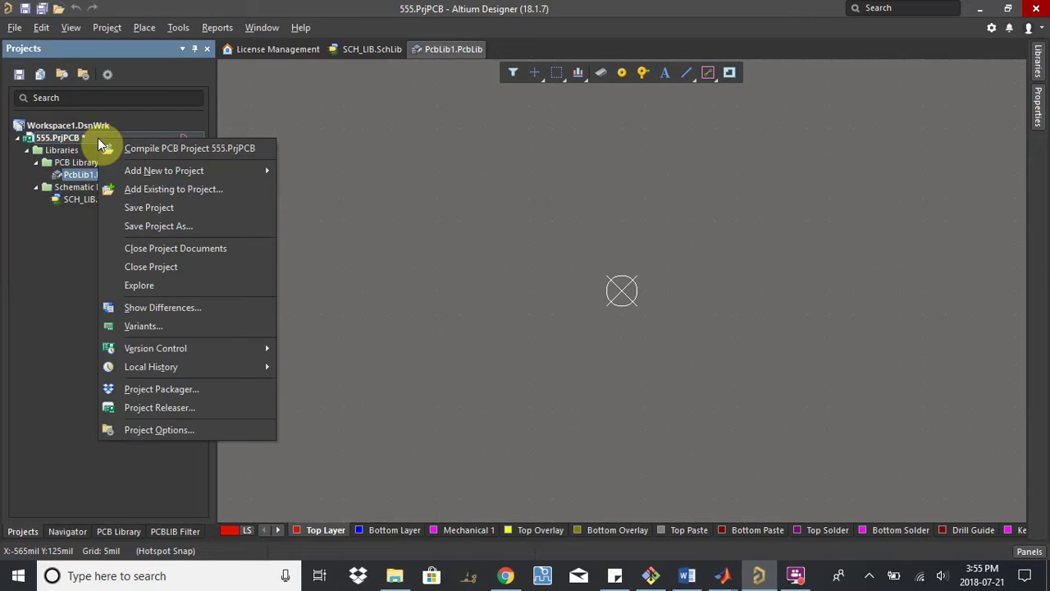
left_click(137, 205)
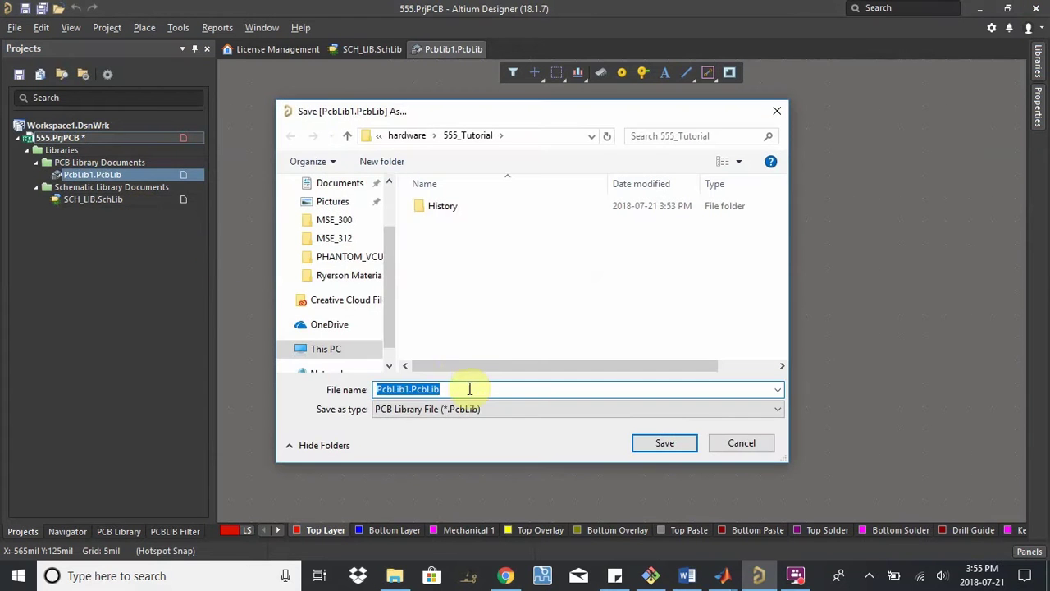
left_click(410, 389)
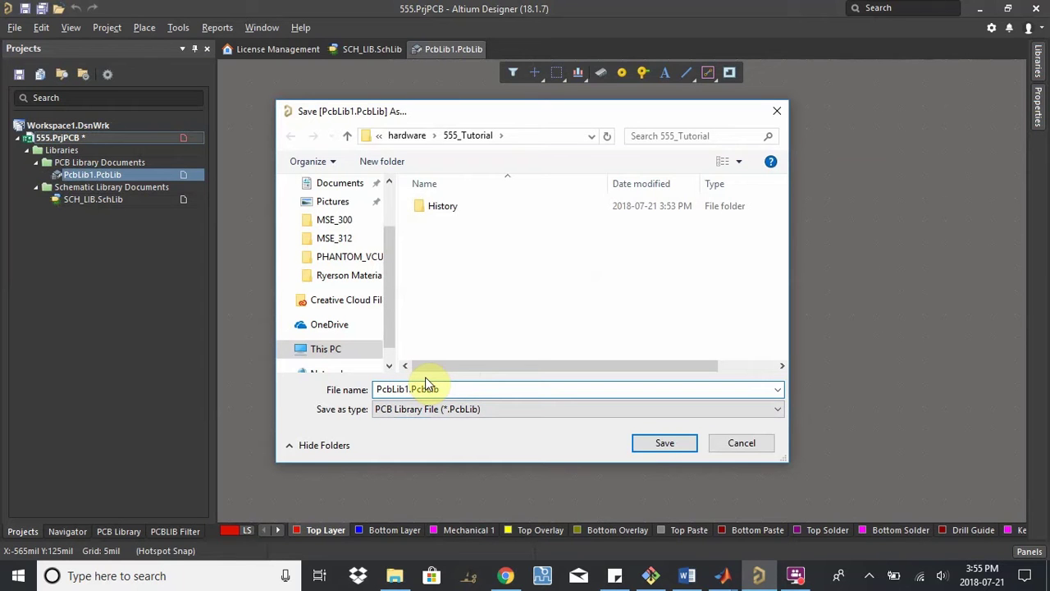
key("BackSpace")
key("BackSpace")
key("BackSpace")
key("BackSpace")
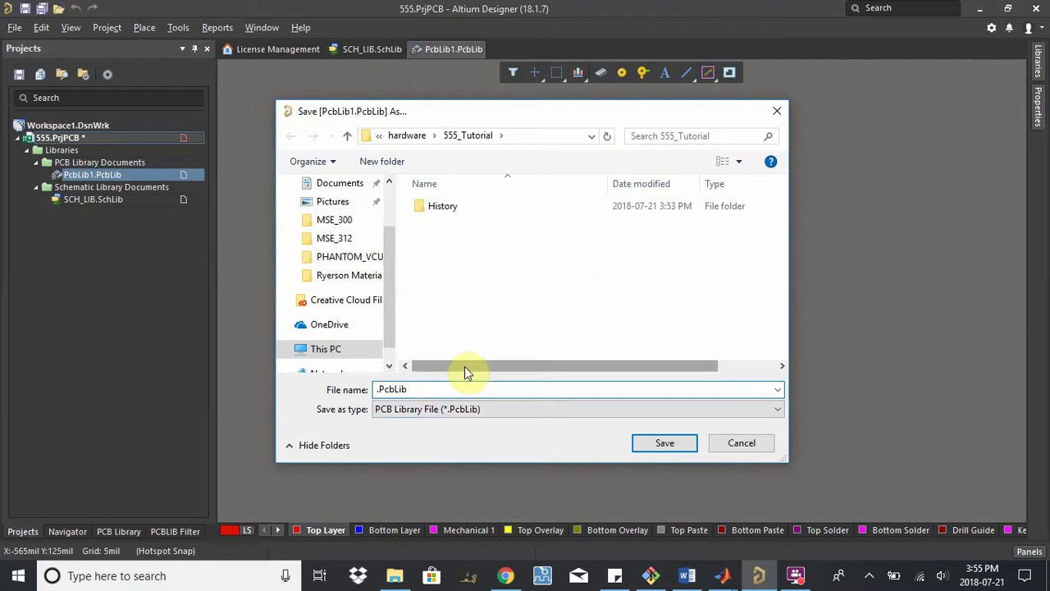
type("FOOTPRINTS")
key("Return")
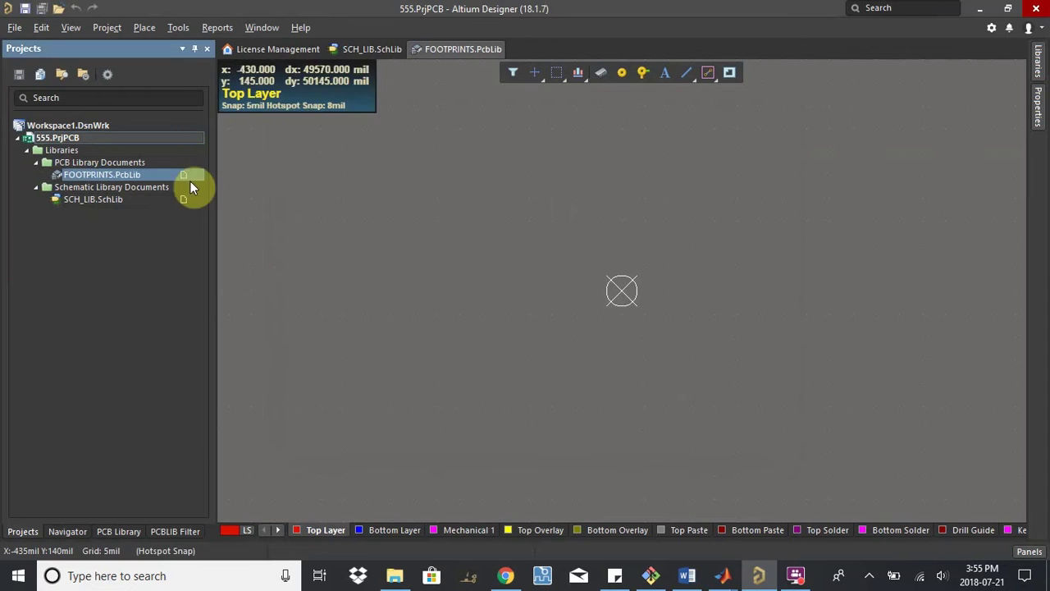
- Show the PCB library's footprint list, start the IPC Compliant Footprint Wizard and proceed to the component type selection
left_click(117, 531)
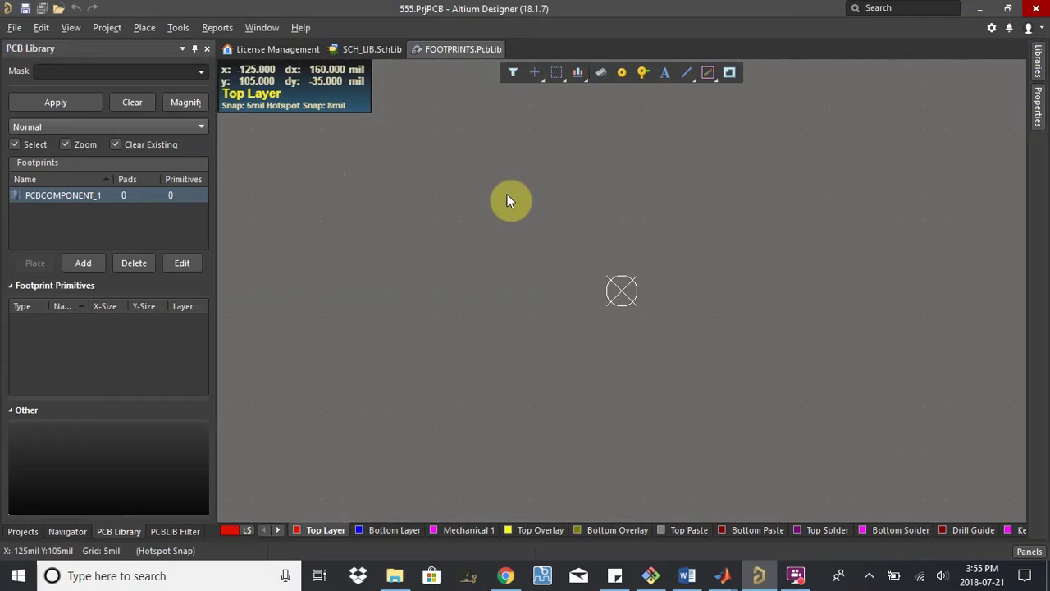
left_click(179, 27)
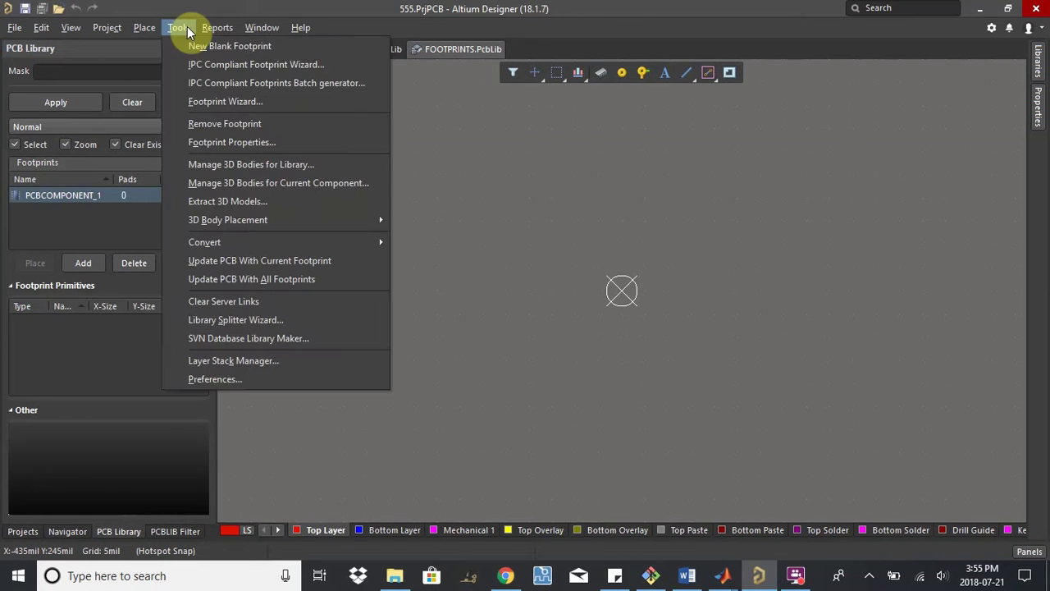
left_click(200, 65)
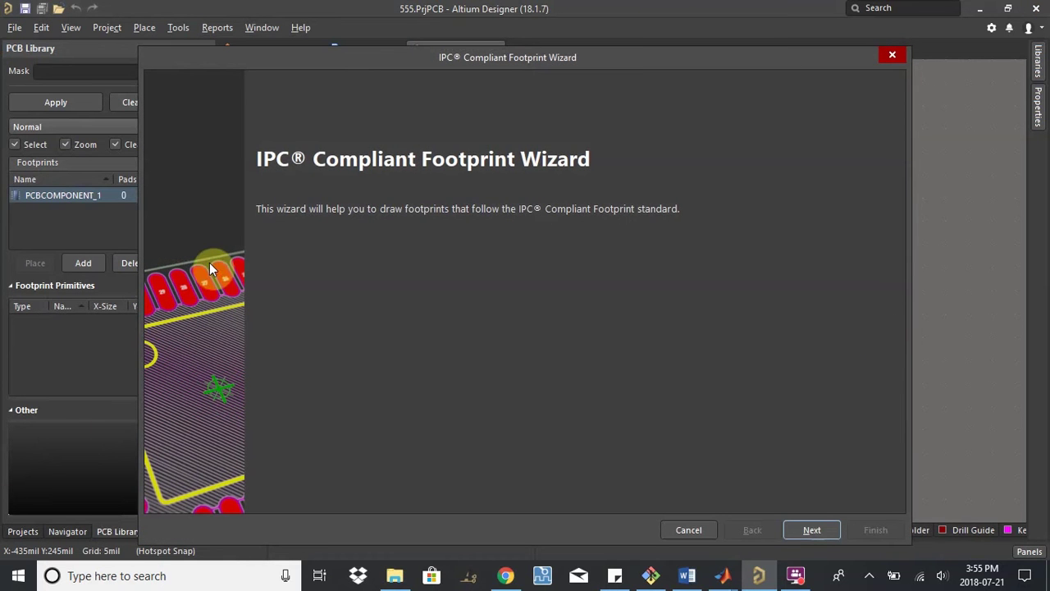
left_click(795, 529)
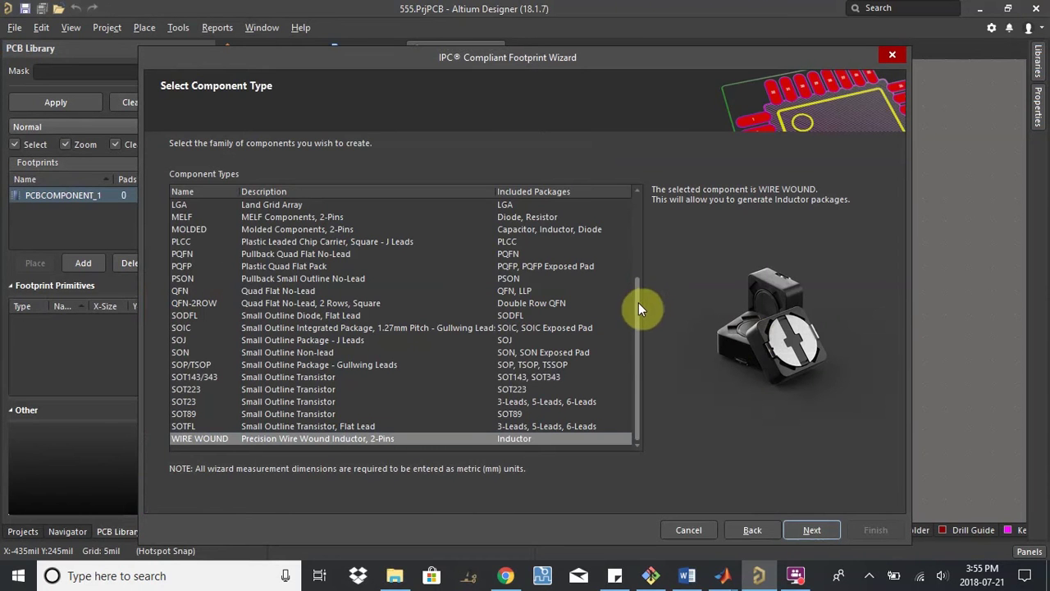
- Browse the component types from BGA through LGA to compare their package previews, including CAPAE, DFN and DPAK
left_click_drag(638, 303, 627, 193)
left_click(544, 207)
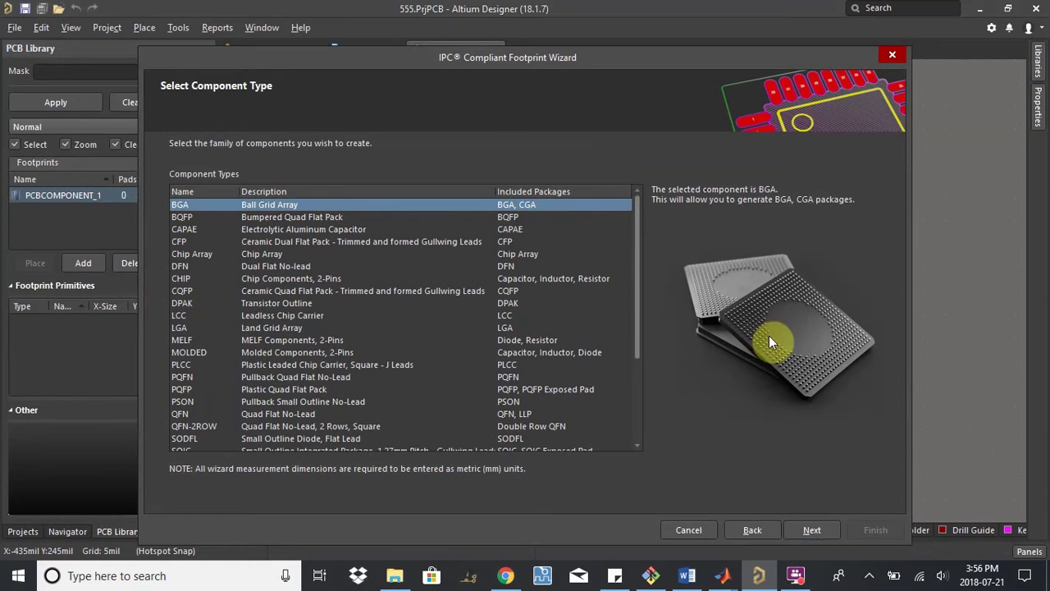
left_click(508, 218)
left_click(511, 230)
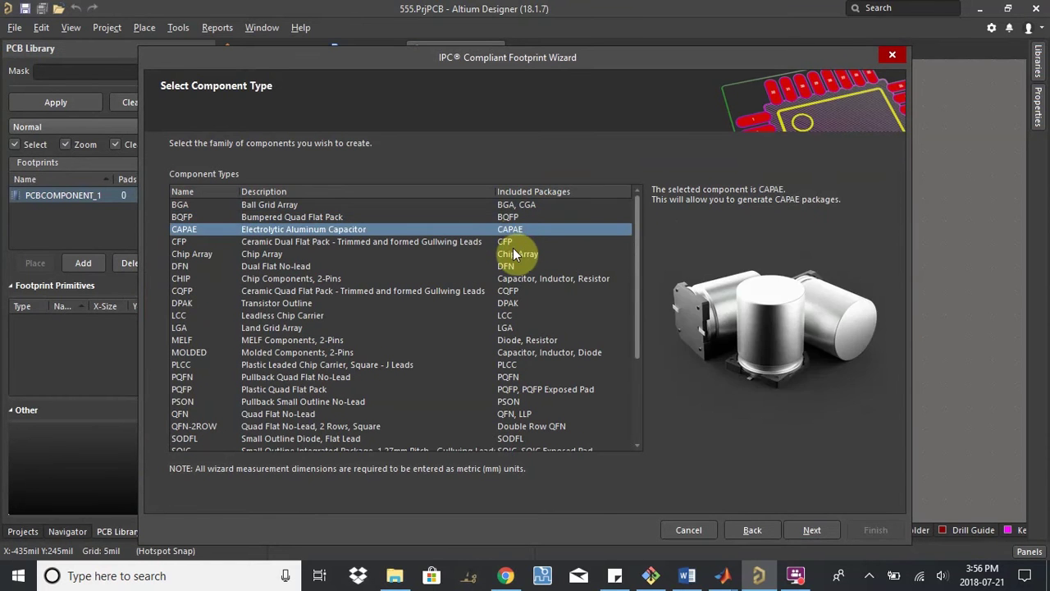
left_click(513, 255)
left_click(513, 267)
left_click(516, 303)
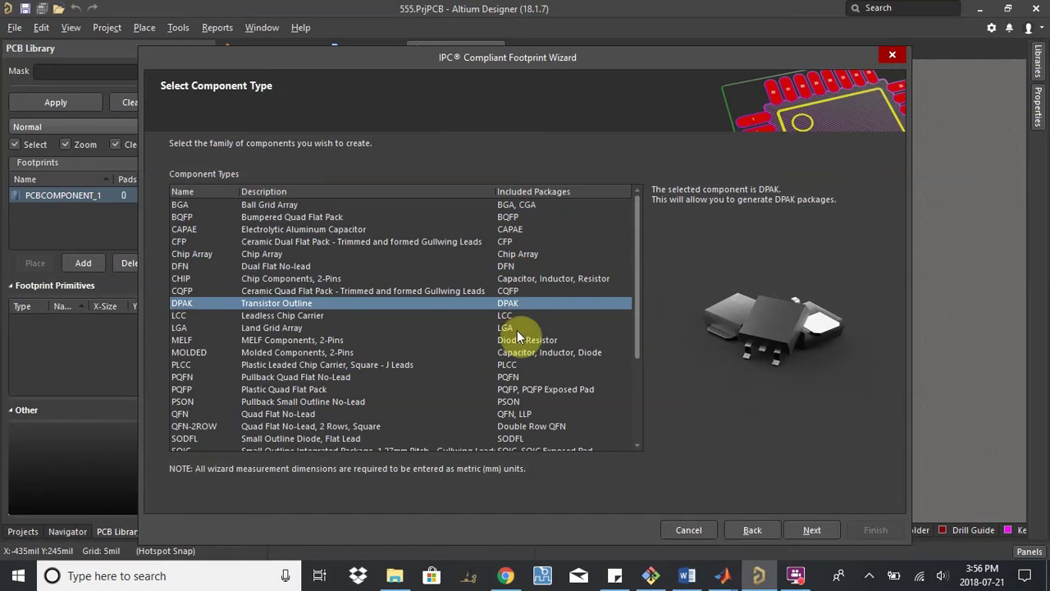
left_click(518, 328)
- Select the SOIC component type, check the NE555S-13 product page in Chrome, and proceed to the package dimensions in Altium Designer
scroll(548, 320, "down", 4)
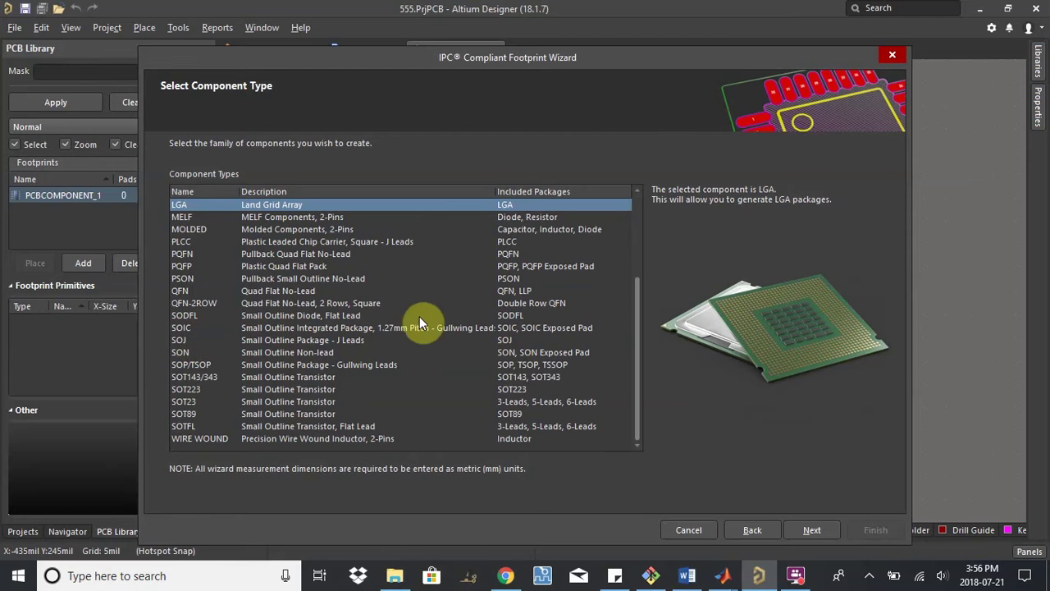
left_click(437, 328)
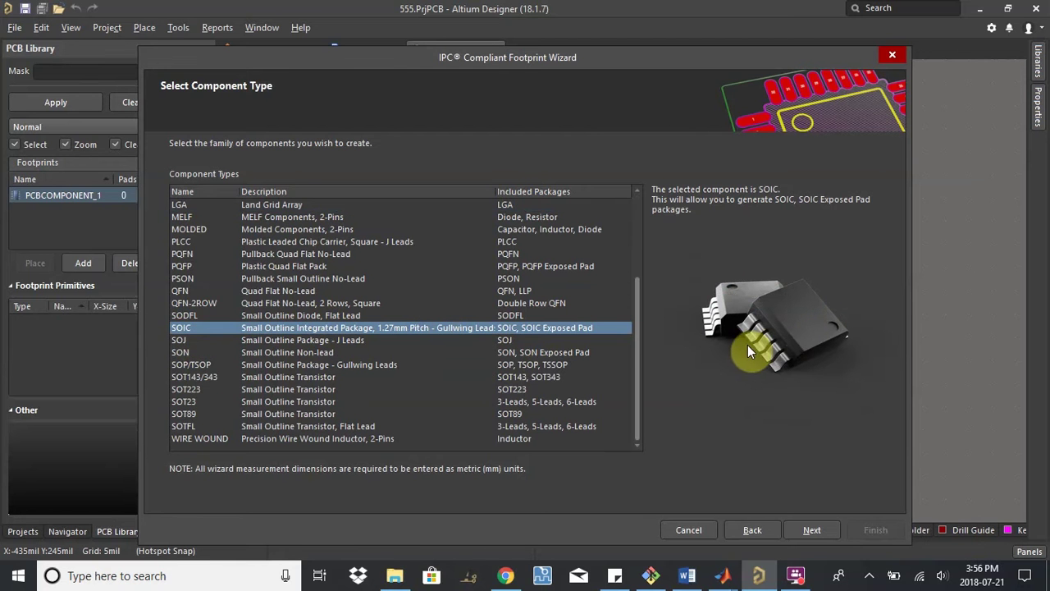
left_click(508, 572)
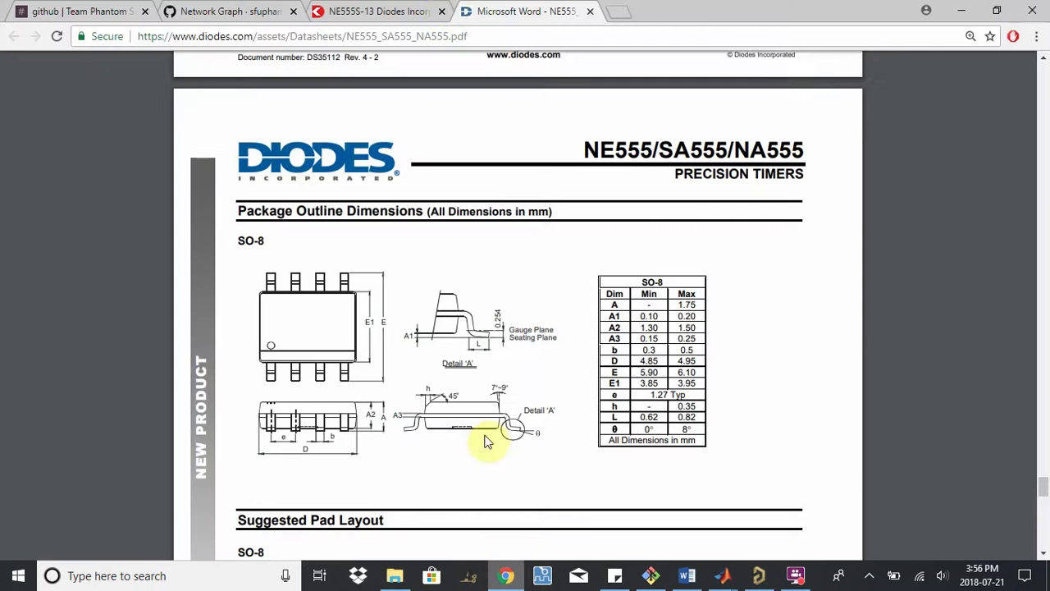
left_click(394, 11)
scroll(179, 264, "up", 5)
key("alt+Tab")
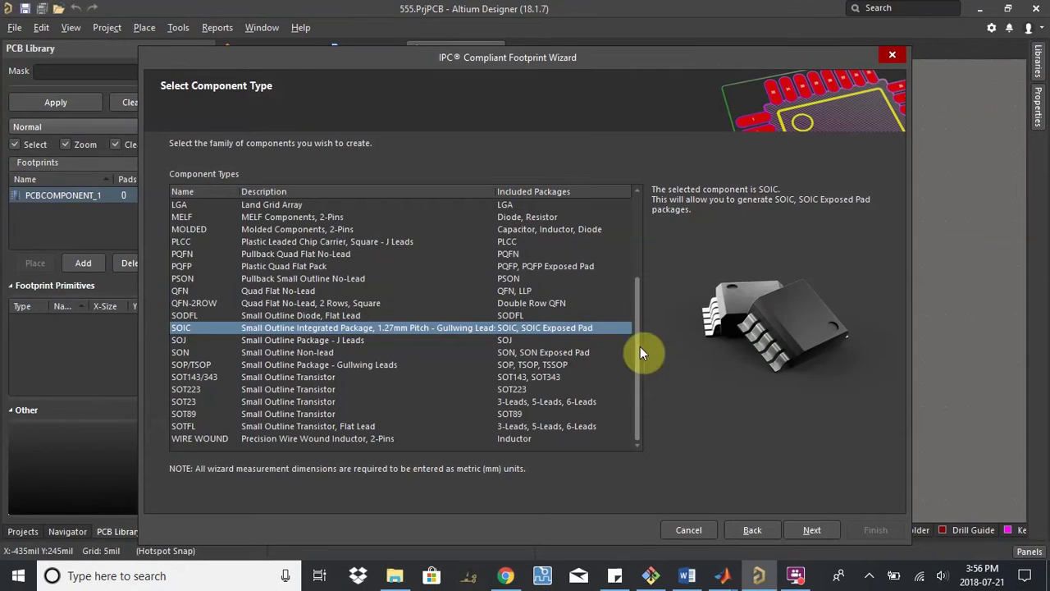
left_click(812, 530)
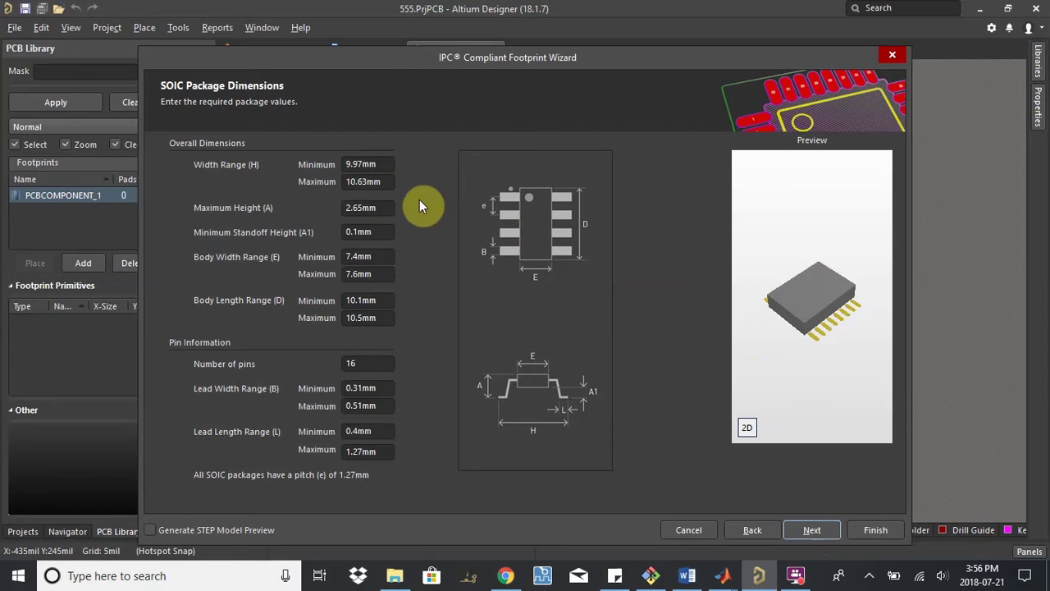
- Compare the SO-8 package outline in the Chrome datasheet with the wizard's Width Range (H) minimum and maximum values
key("alt+Tab")
key("ctrl+Tab")
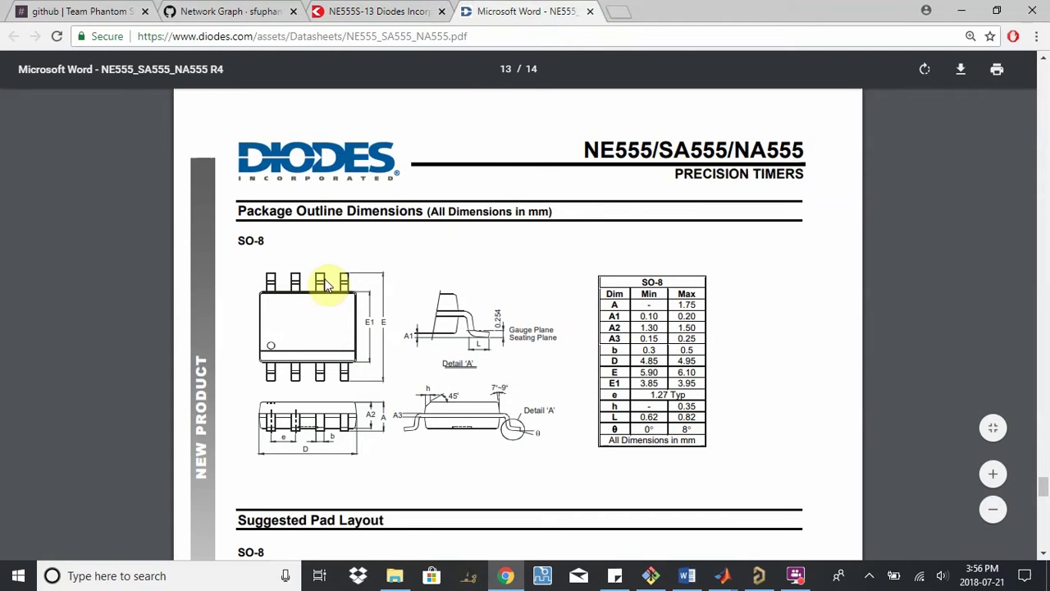
scroll(349, 338, "down", 1)
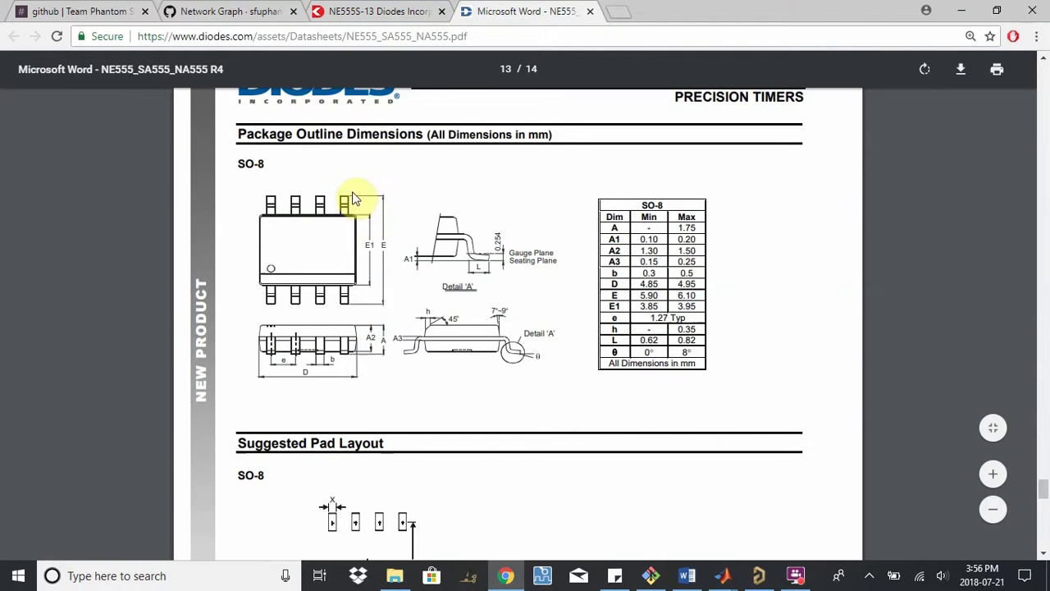
key("alt+Tab")
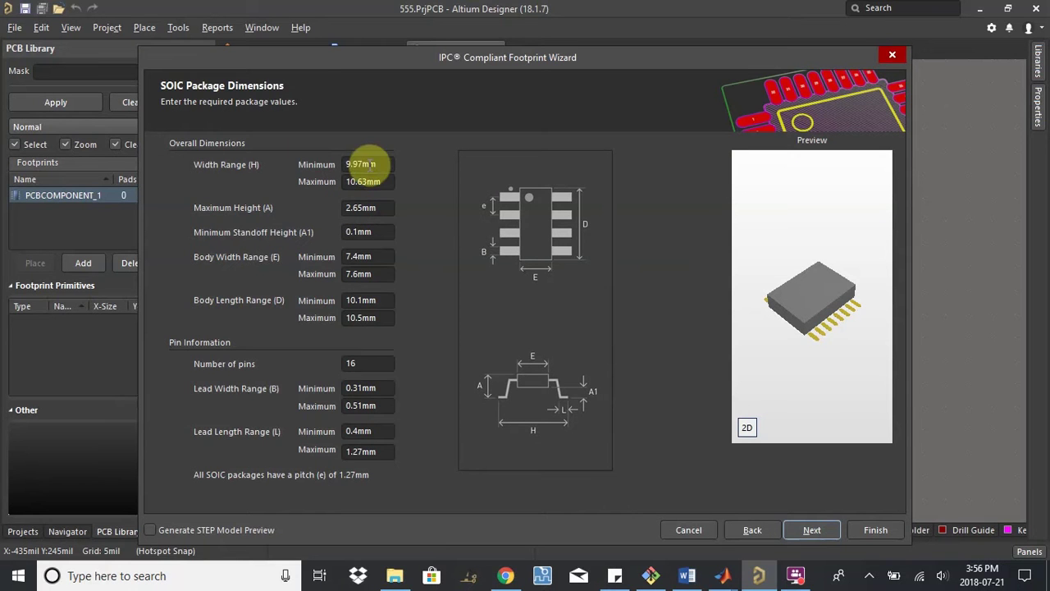
left_click(367, 164)
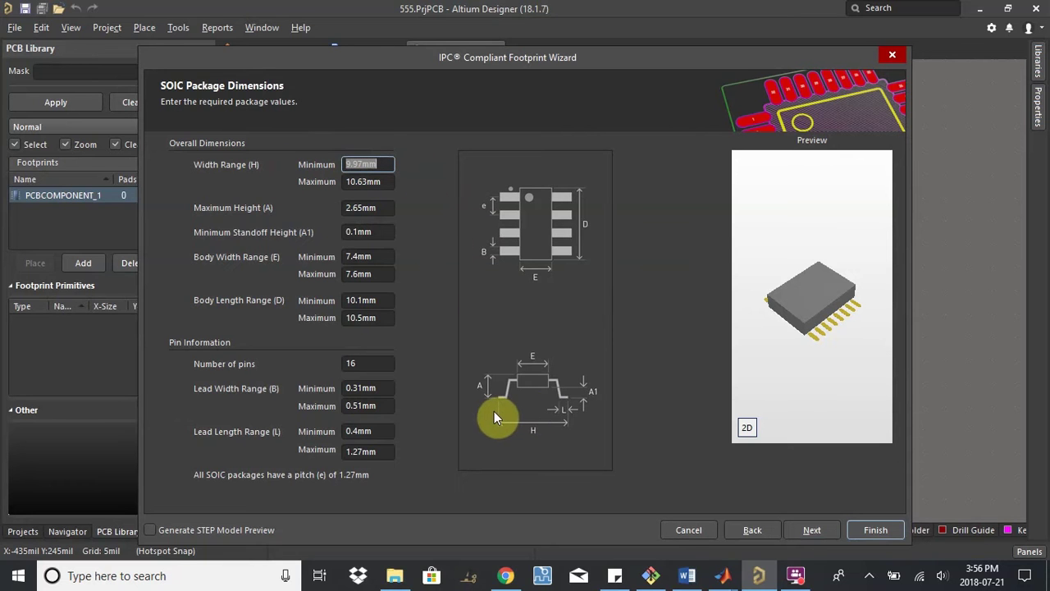
left_click(383, 181)
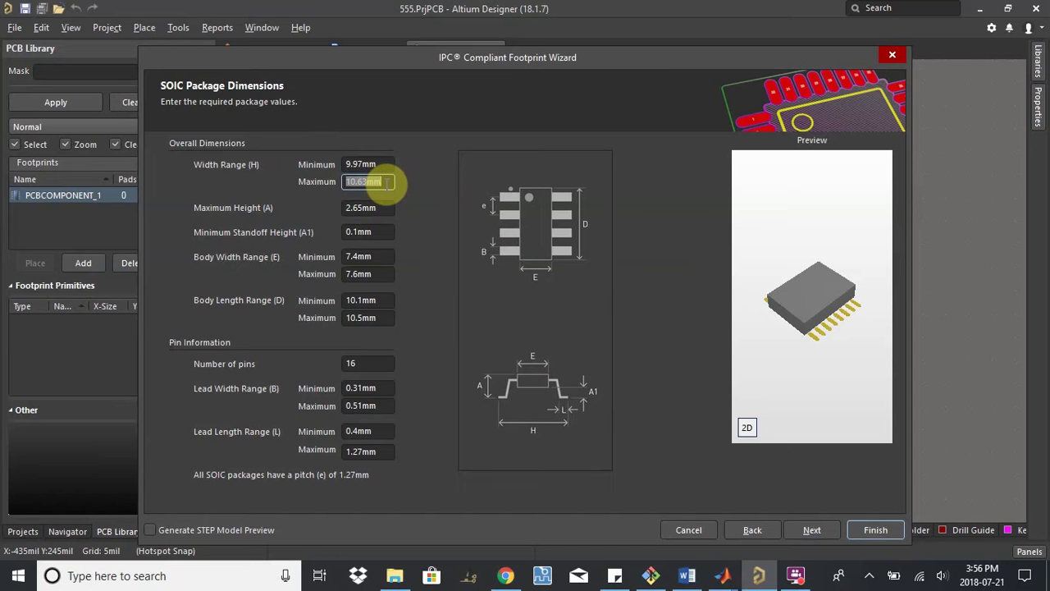
left_click(375, 161)
left_click(387, 181)
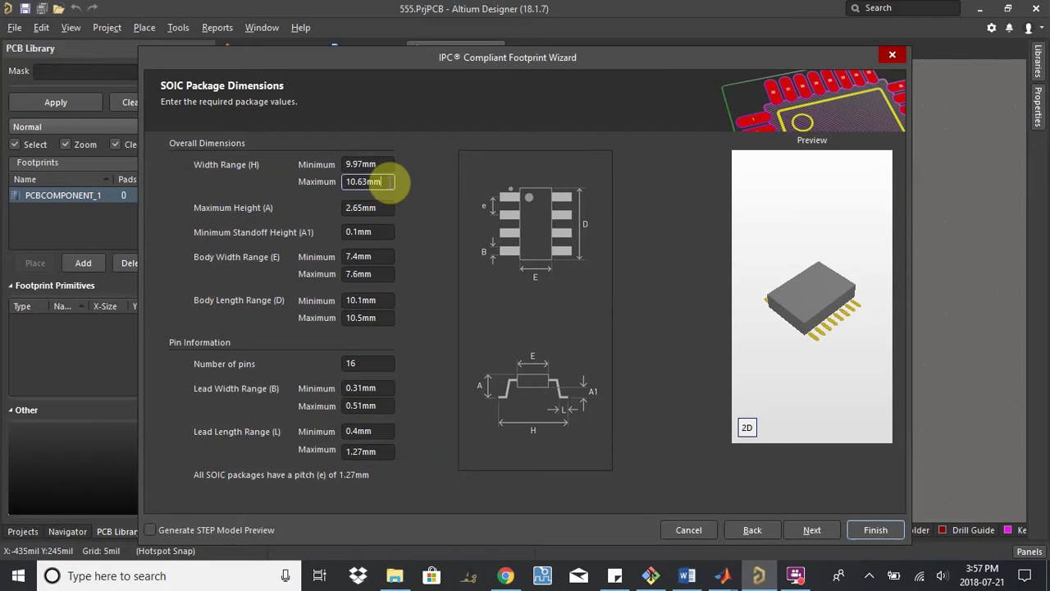
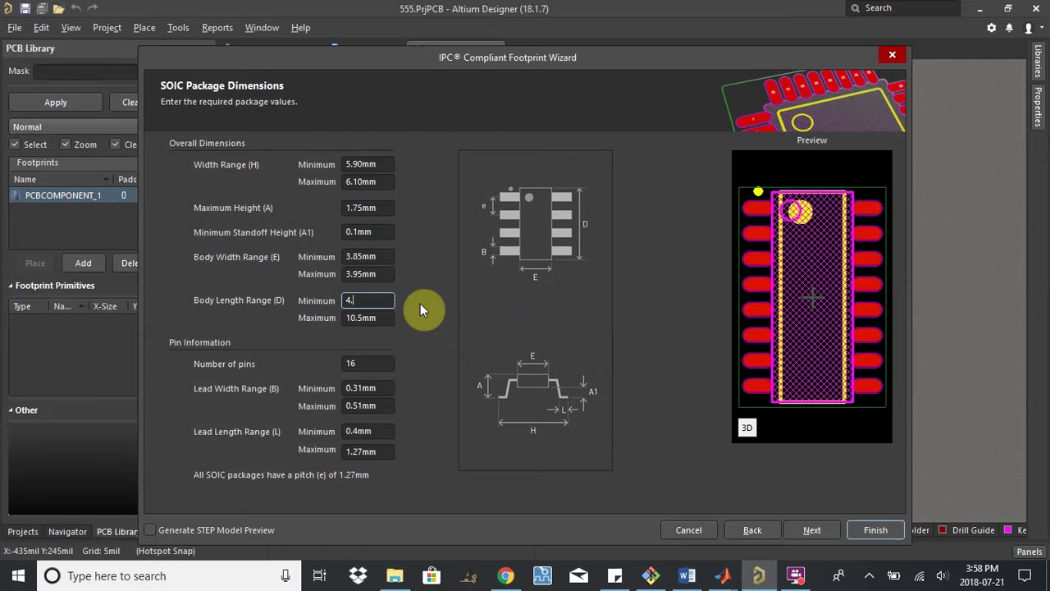
- Set the Body Length Range (D) maximum to 4.95 mm and, after checking the datasheet drawing, the number of pins to 8
key("Tab")
type("4.95mm")
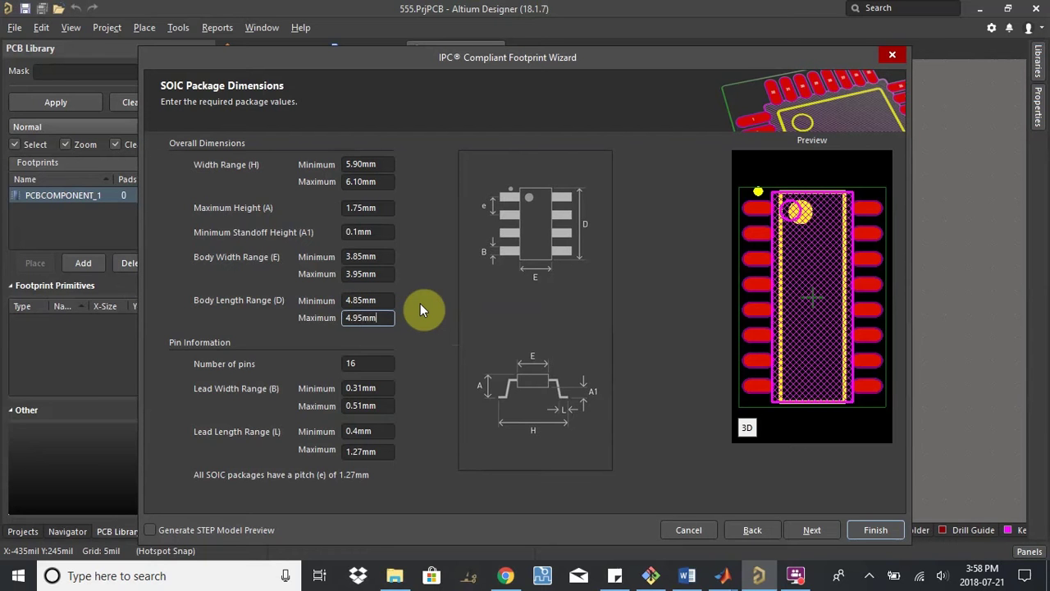
key("Tab")
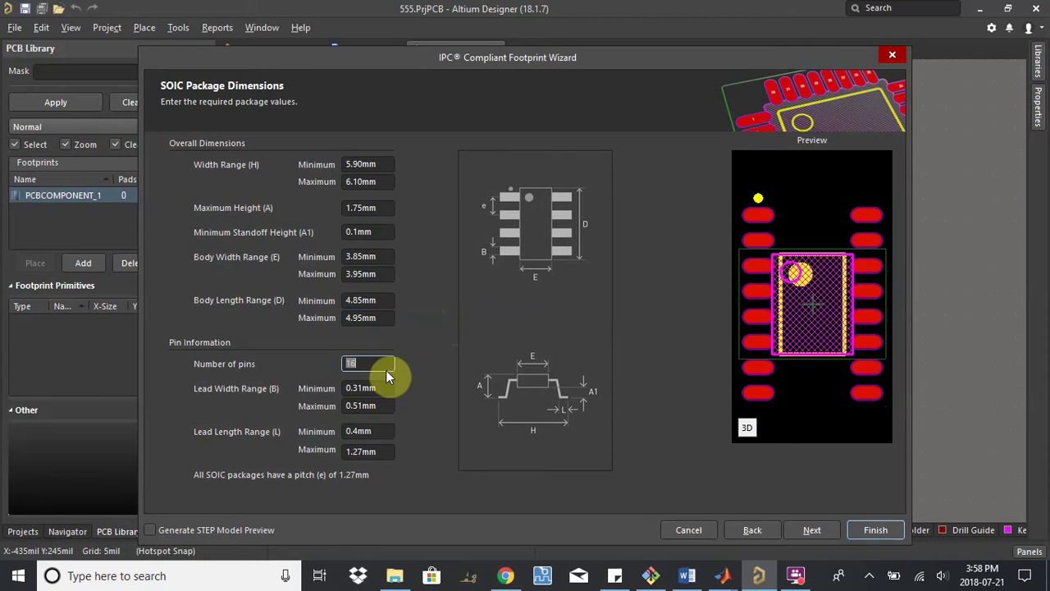
key("alt+Tab")
left_click(243, 168)
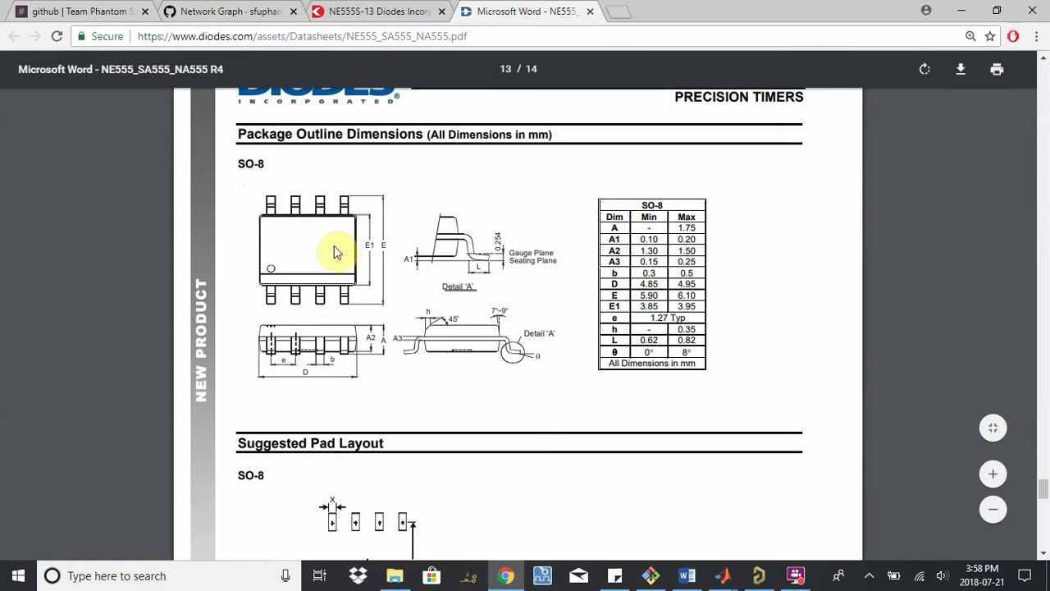
key("alt+Tab")
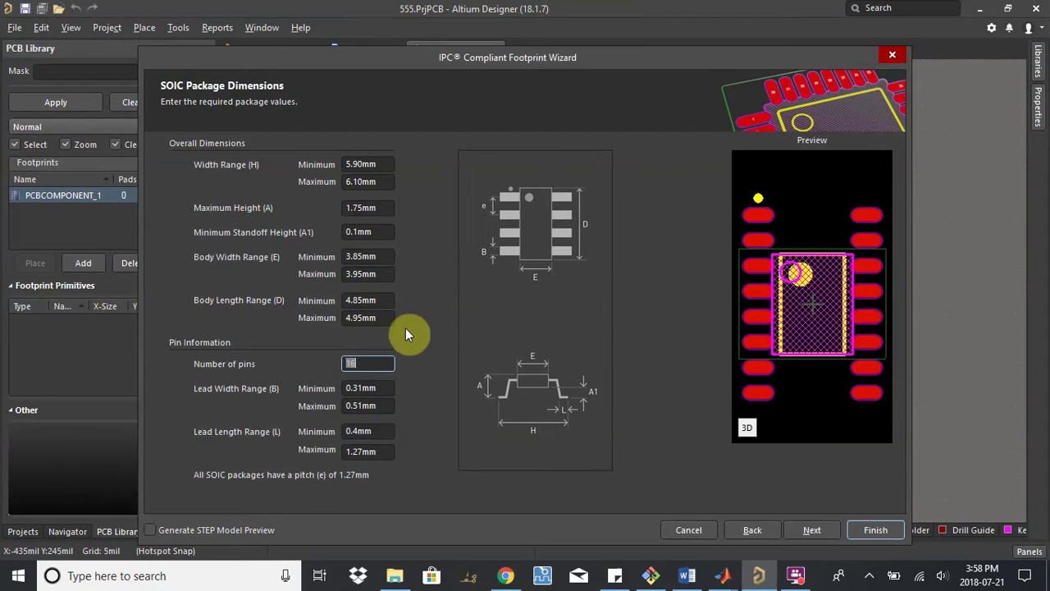
type("8")
key("Tab")
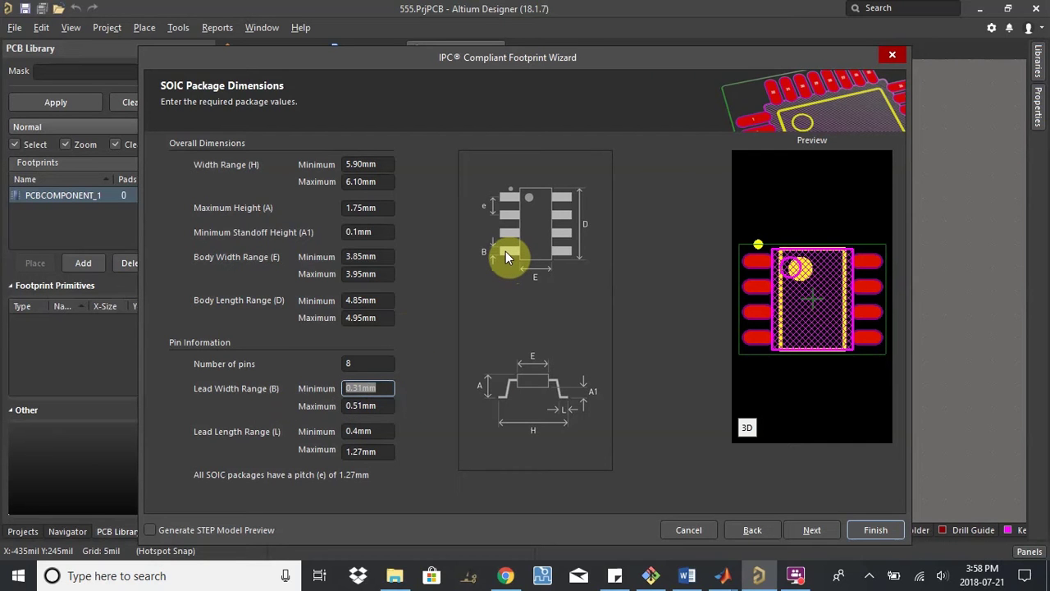
- Look up dimension b in the datasheet and set the Lead Width Range (B) to 0.3 mm minimum and 0.5 mm maximum
key("alt+Tab")
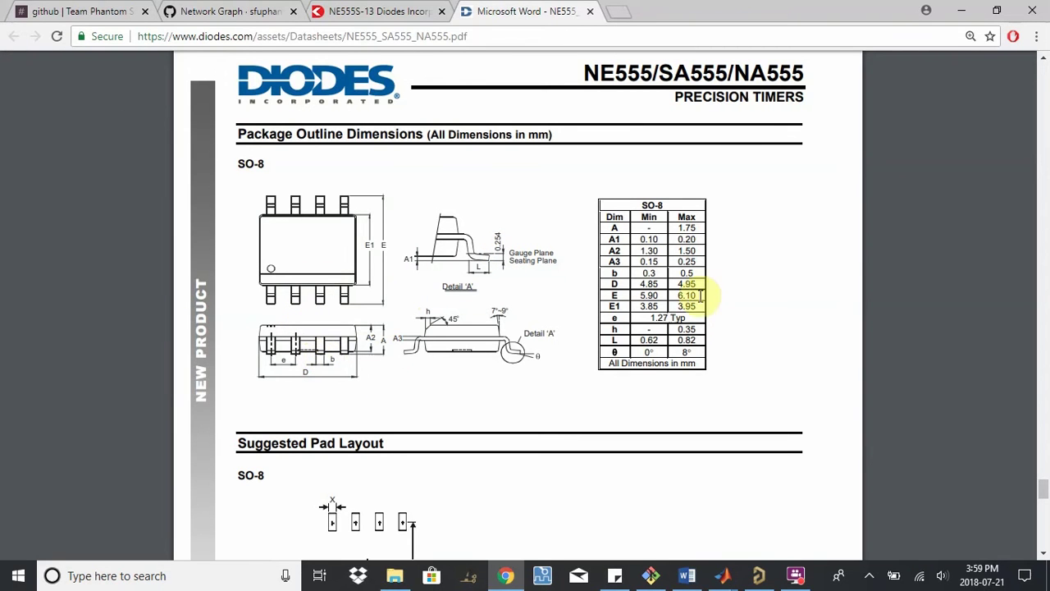
key("alt+Tab")
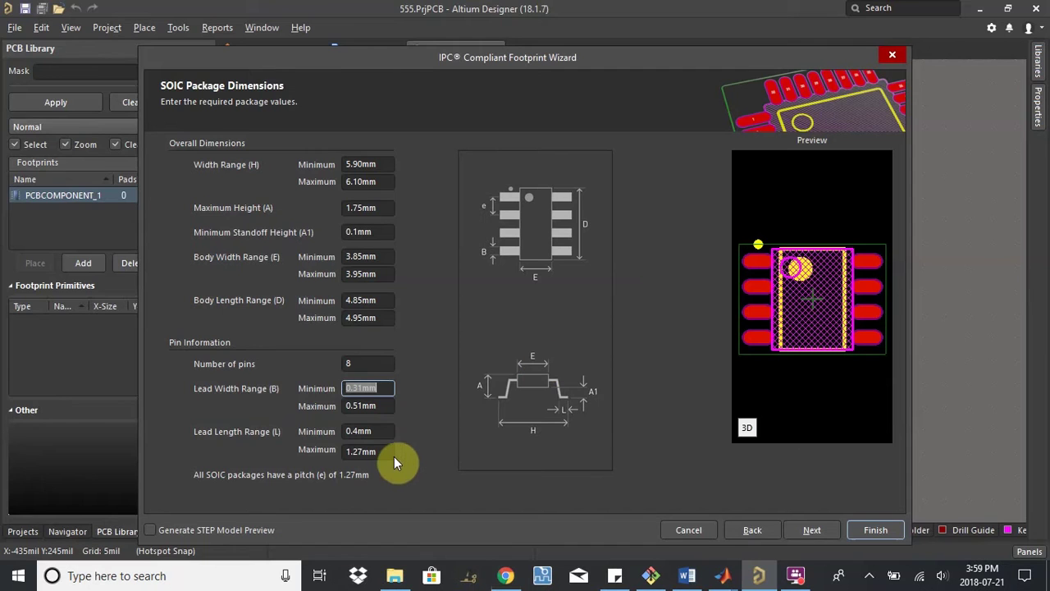
type("0.3")
key("Tab")
type("0.5m")
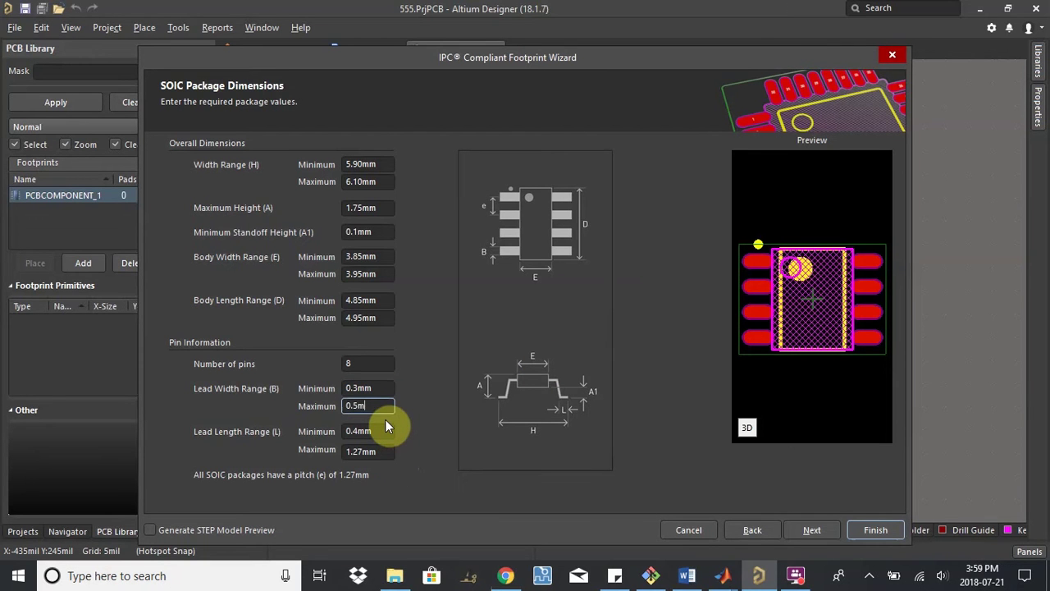
key("Tab")
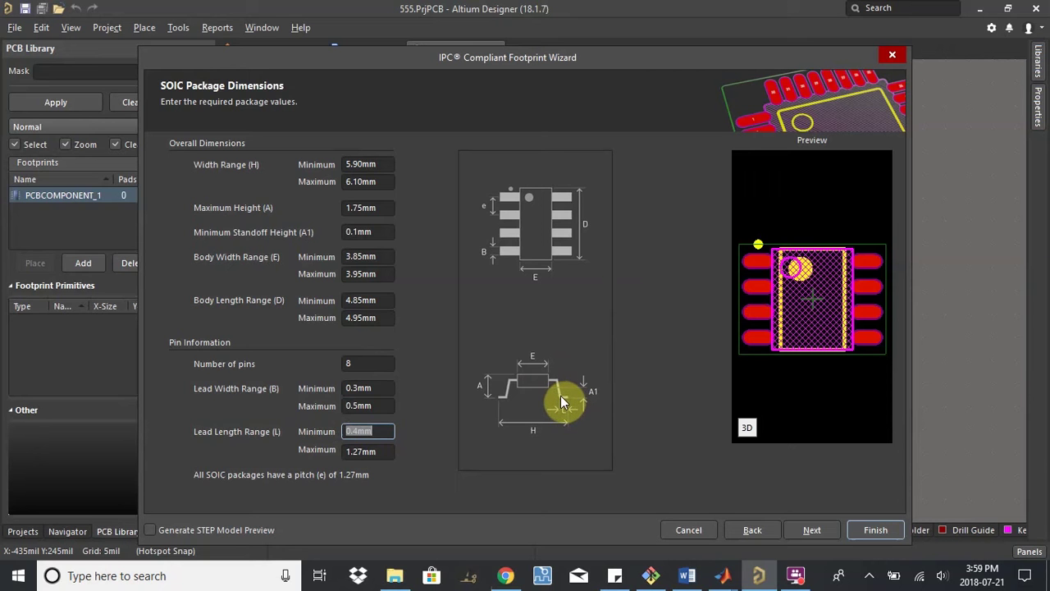
- Look up dimension L in the datasheet and set the Lead Length Range (L) to 0.62 mm minimum and 0.82 mm maximum
key("alt+Tab")
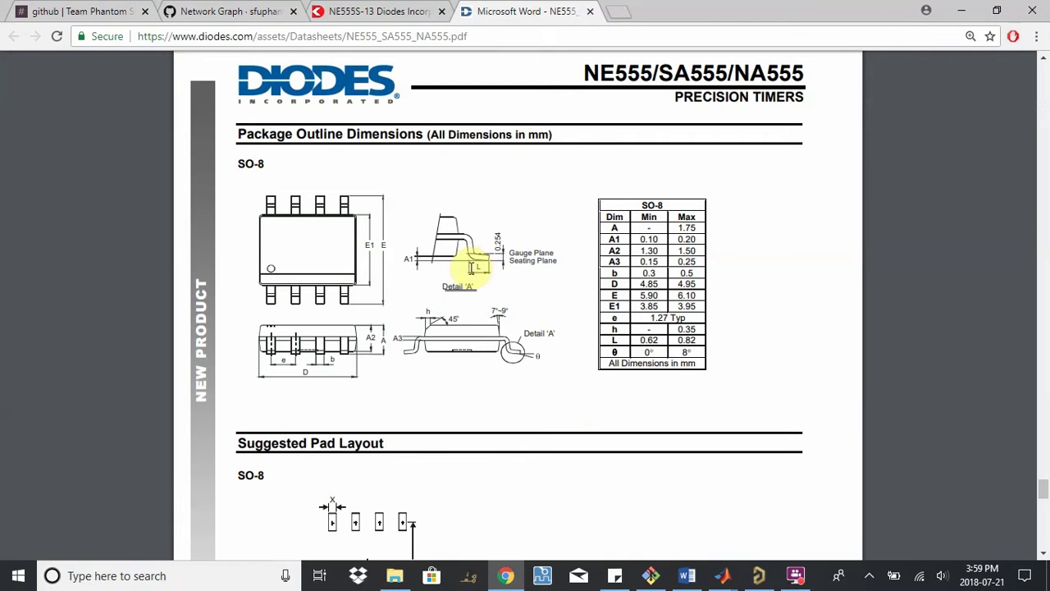
key("alt+Tab")
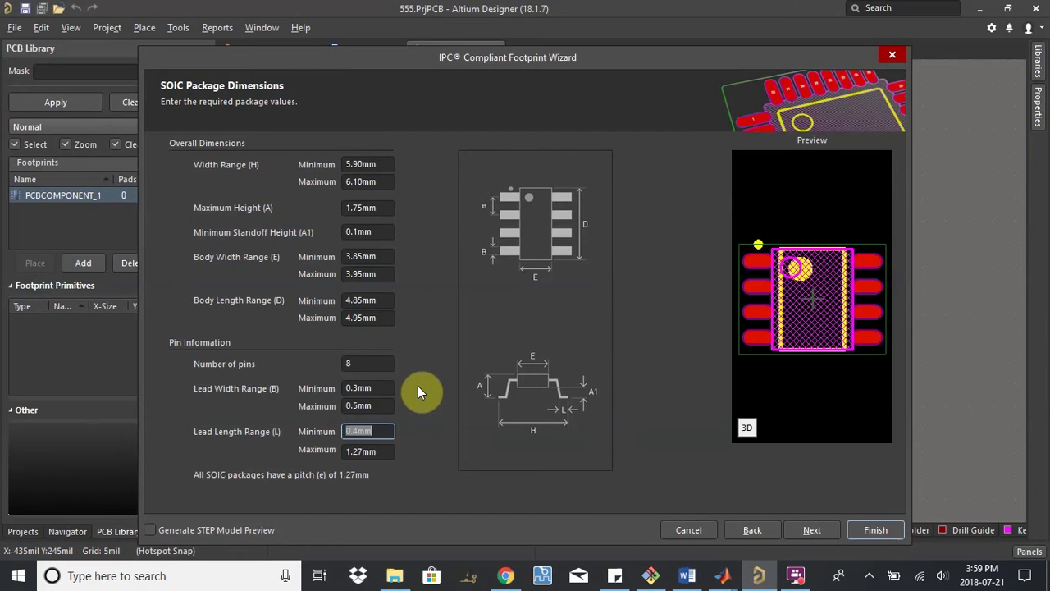
type("0.62m")
key("Tab")
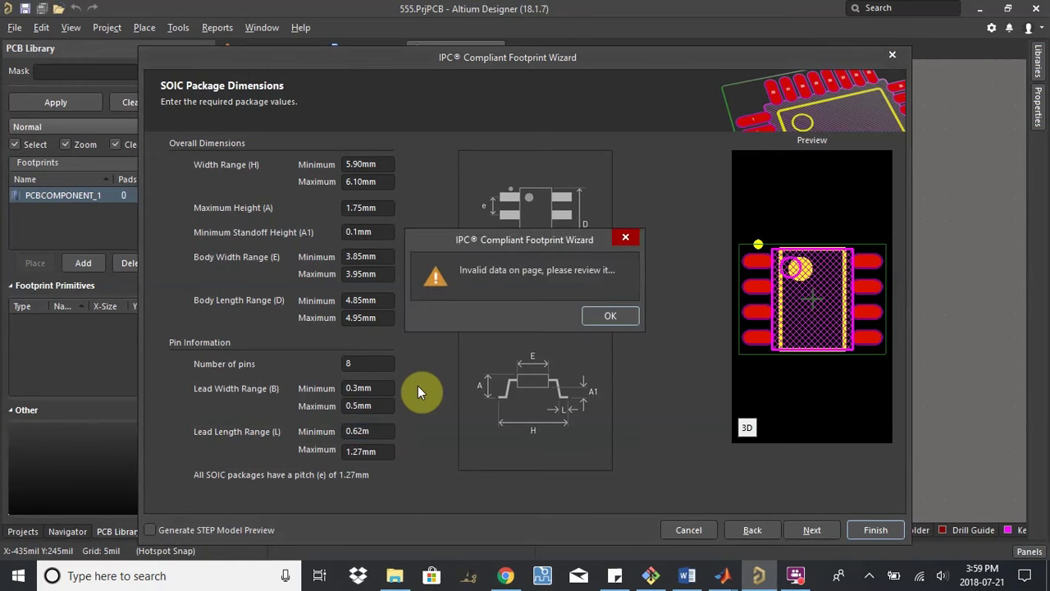
left_click(610, 315)
left_click(389, 430)
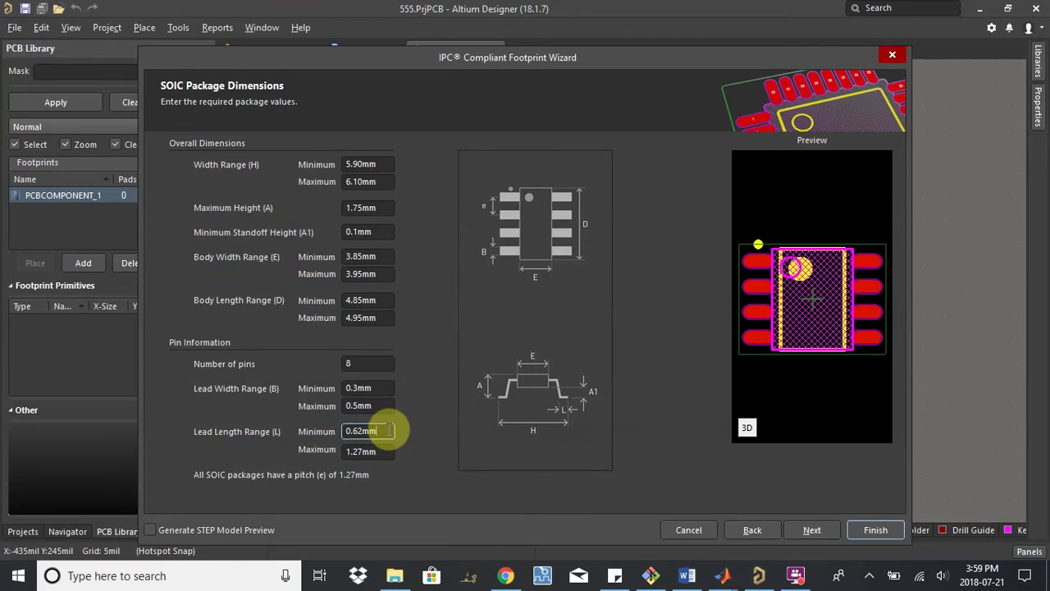
key("Tab")
type("0.82mm")
key("Tab")
double_click(391, 430)
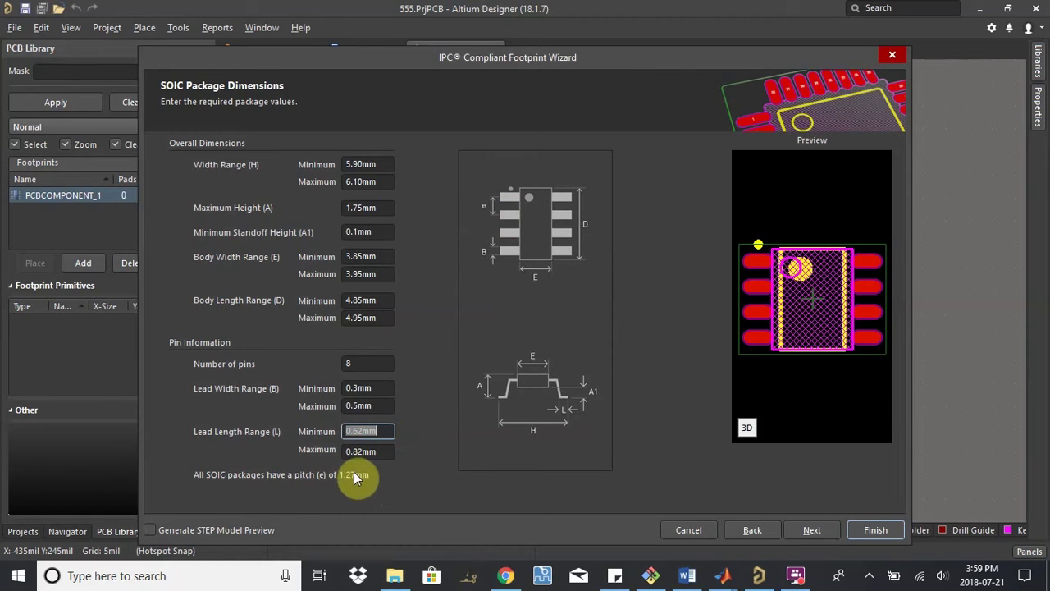
- Check the pitch dimension e in the datasheet's SO-8 table against the wizard's fixed SOIC pitch
key("alt+Tab")
key("alt+Tab")
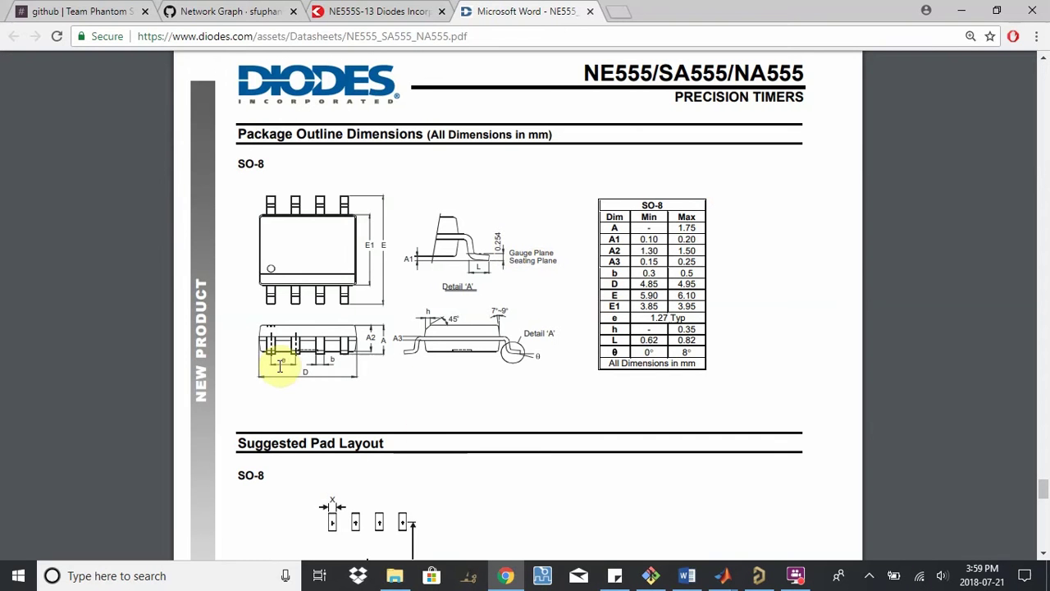
left_click_drag(687, 319, 655, 310)
key("alt+Tab")
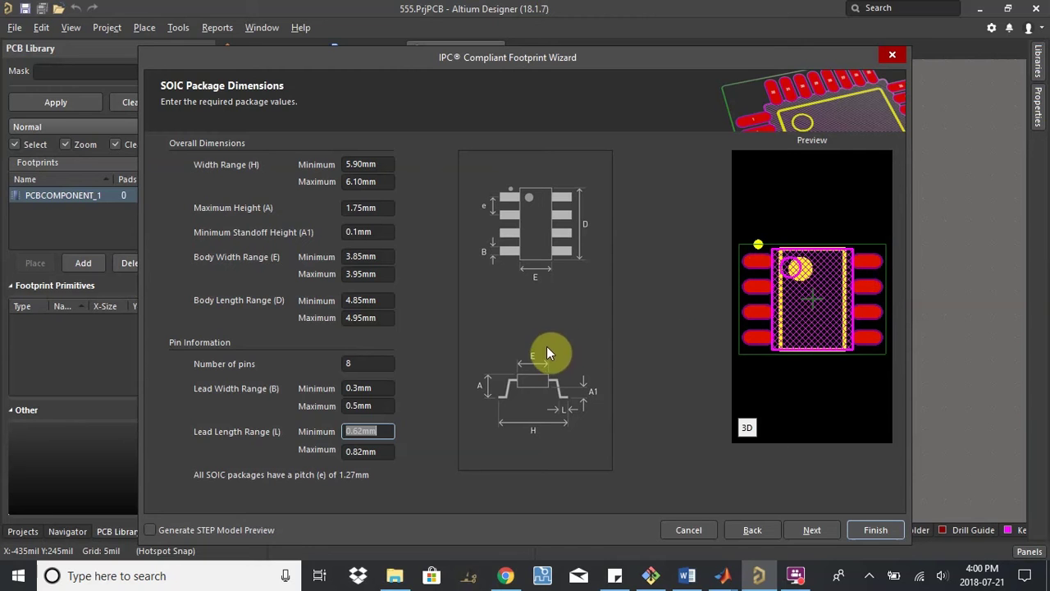
- Examine the timer's pin numbers in the datasheet's pulse width modulation circuit (Fig 10) and return to the footprint wizard
key("alt+Tab")
left_click(516, 272)
scroll(426, 282, "up", 5)
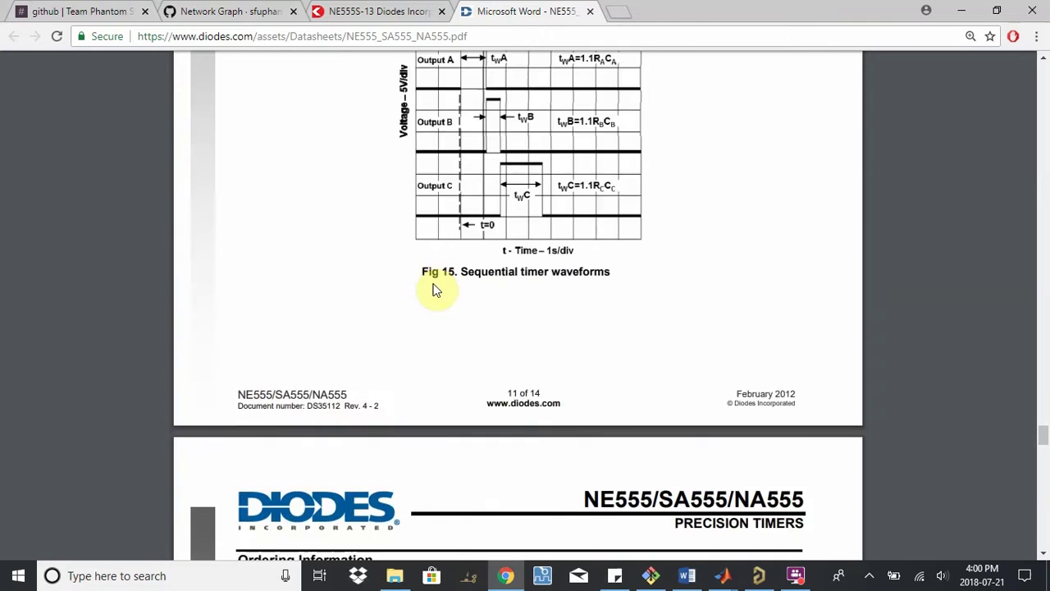
scroll(437, 287, "up", 20)
scroll(441, 287, "down", 6)
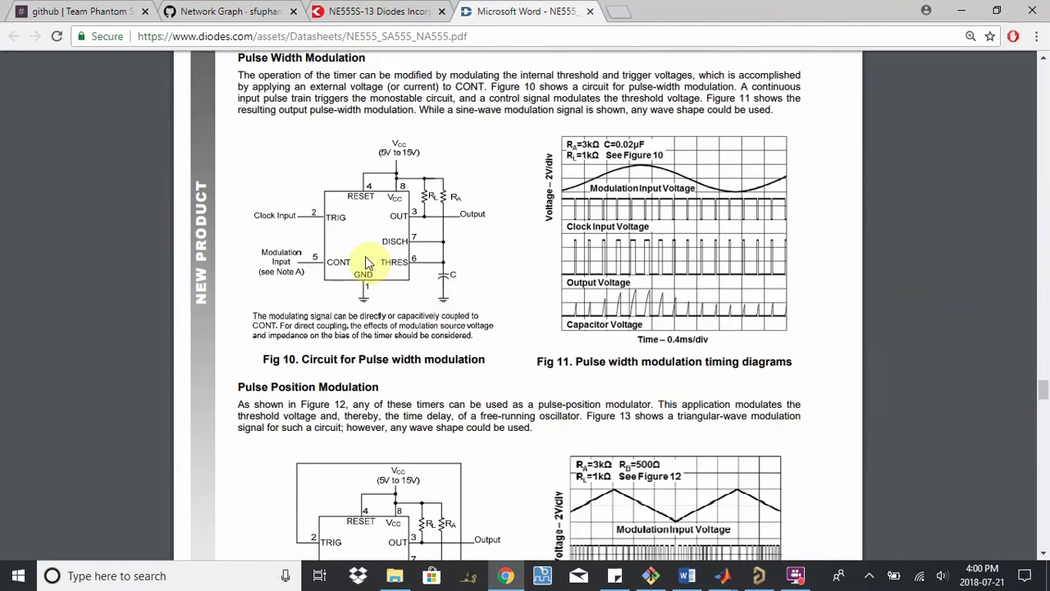
scroll(365, 261, "up", 1, "ctrl")
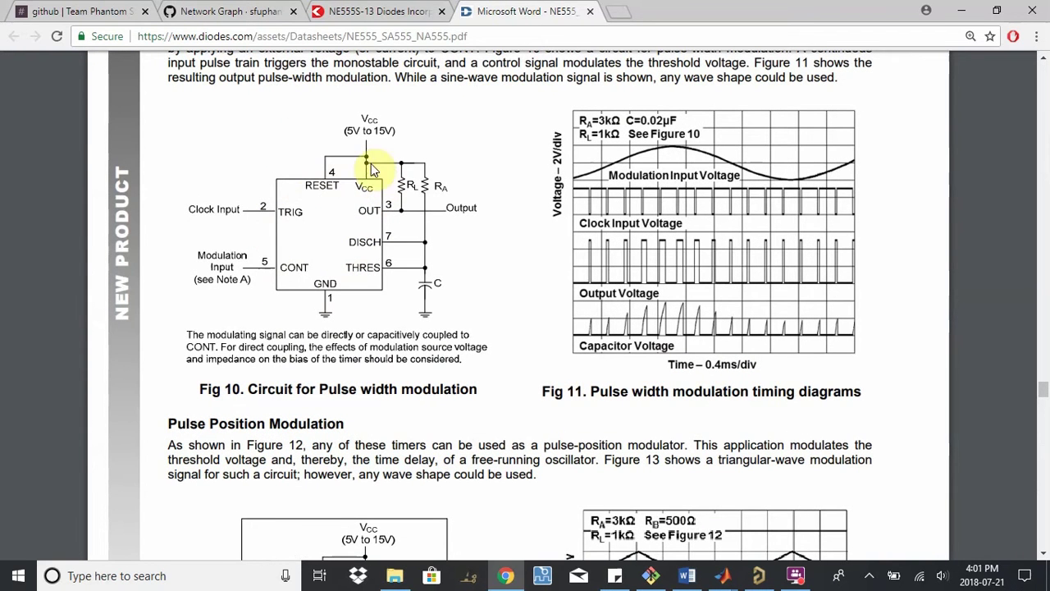
key("alt+Tab")
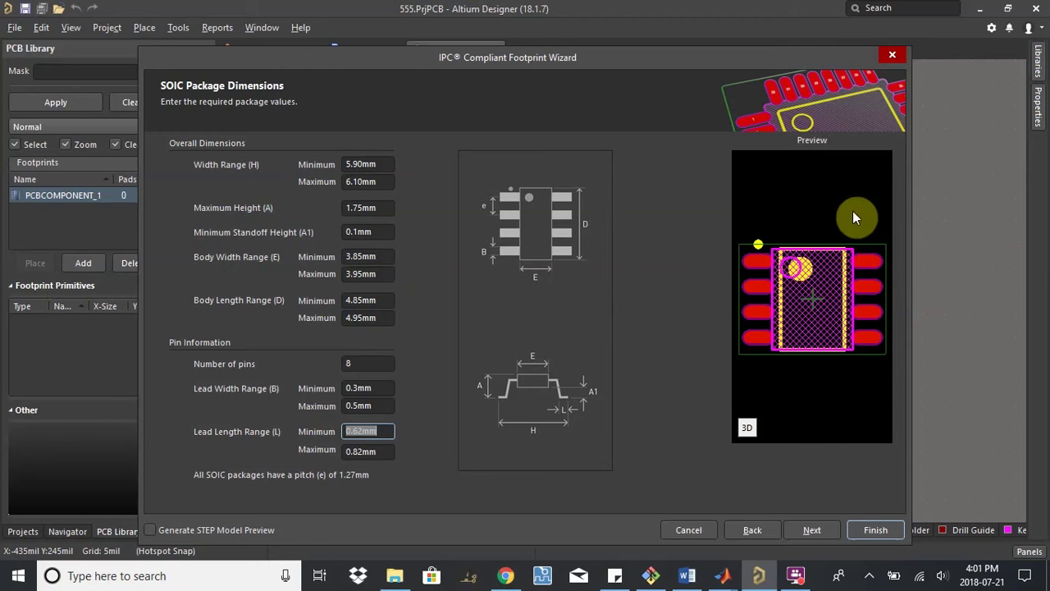
- Show the footprint preview in 3D and enable Generate STEP Model Preview for the SOIC package
left_click(745, 428)
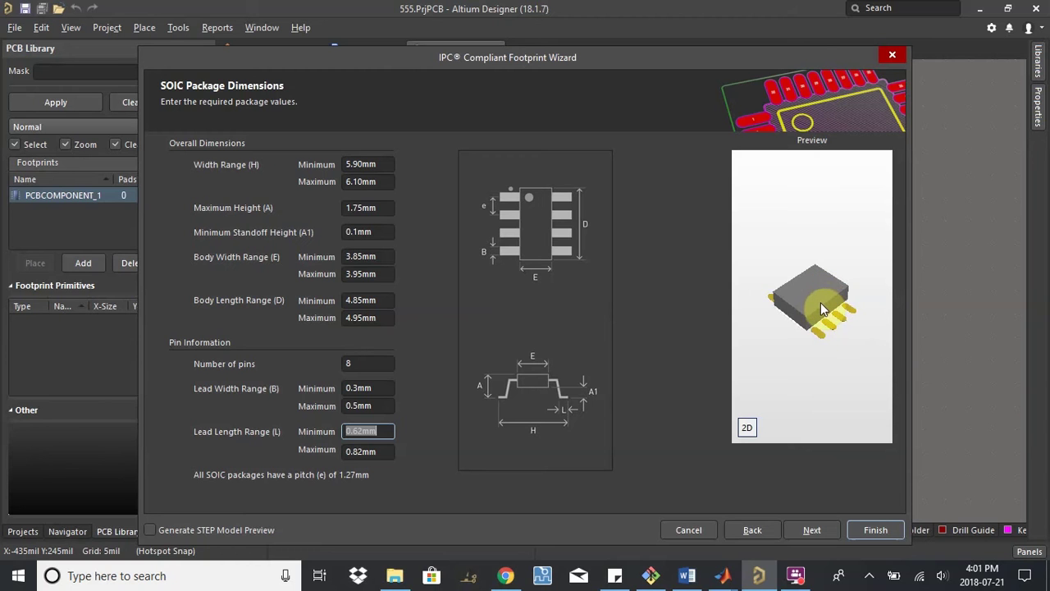
left_click_drag(793, 317, 809, 258)
left_click(173, 529)
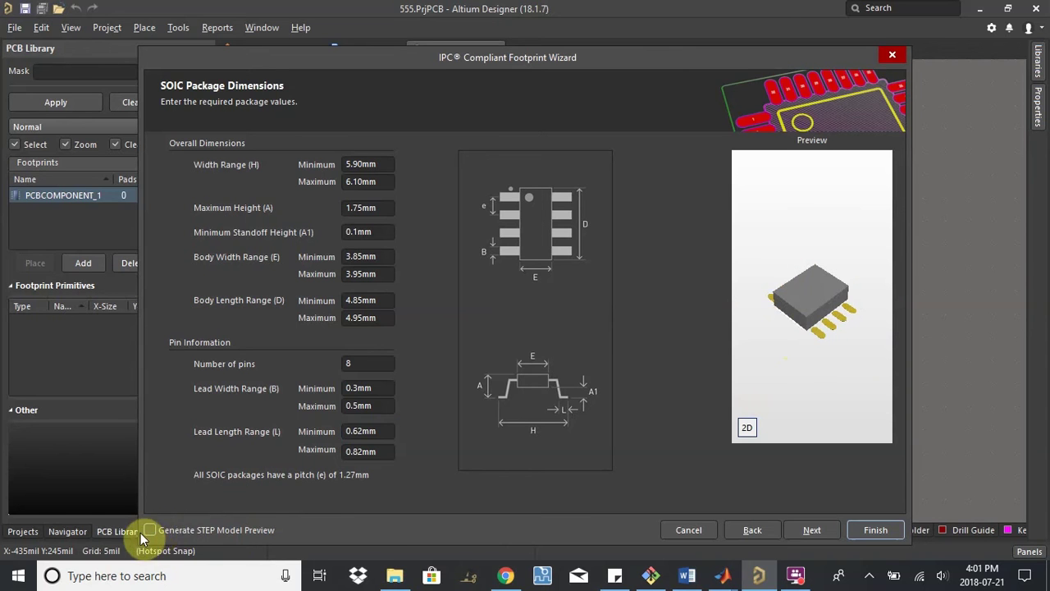
left_click(169, 530)
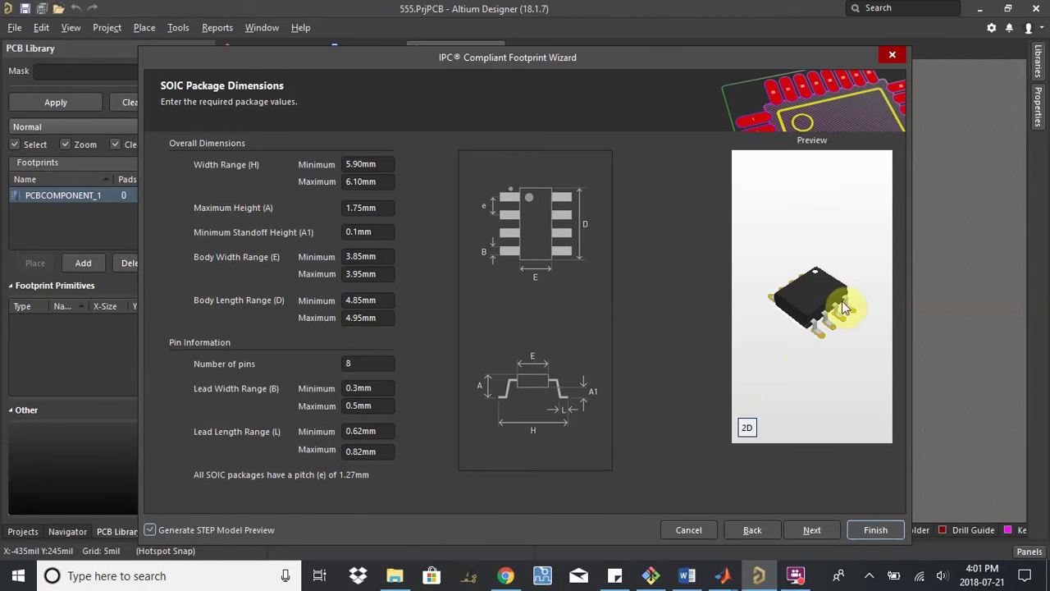
- Inspect the STEP package model from several angles and compare it with the 2D footprint preview
left_click_drag(798, 317, 807, 337)
left_click(748, 423)
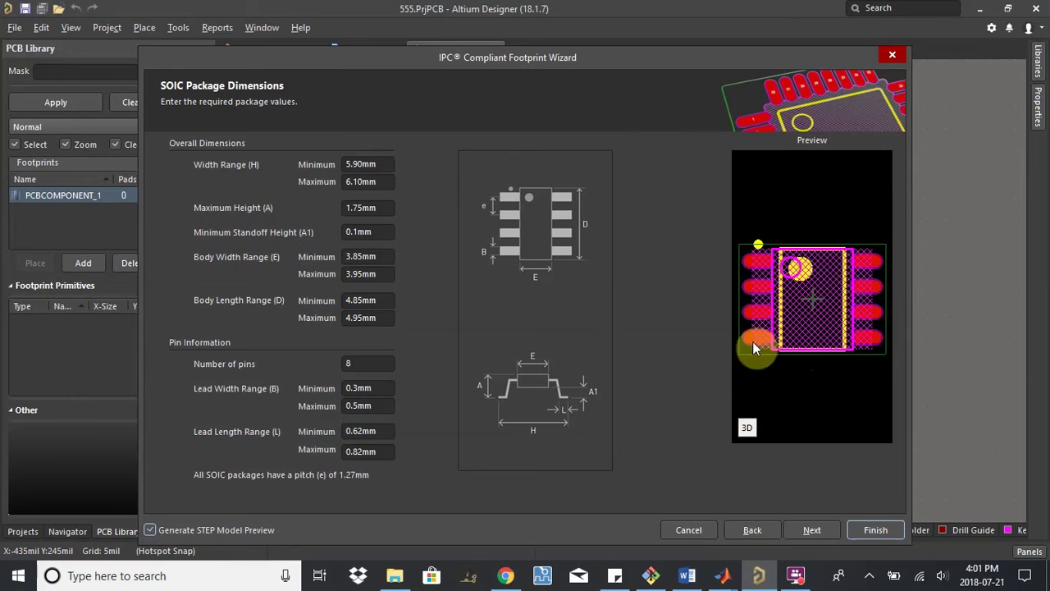
left_click(747, 428)
left_click_drag(810, 334, 776, 304)
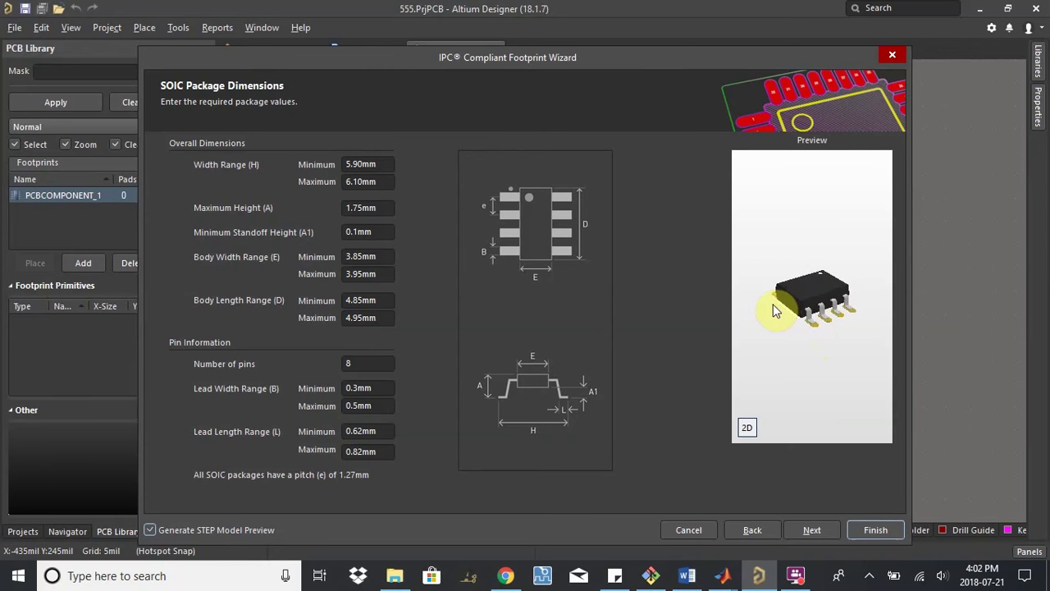
- Accept the SOIC defaults with no thermal pad, calculated heel spacing, Level B solder fillets, and calculated and default IPC tolerances
left_click(801, 530)
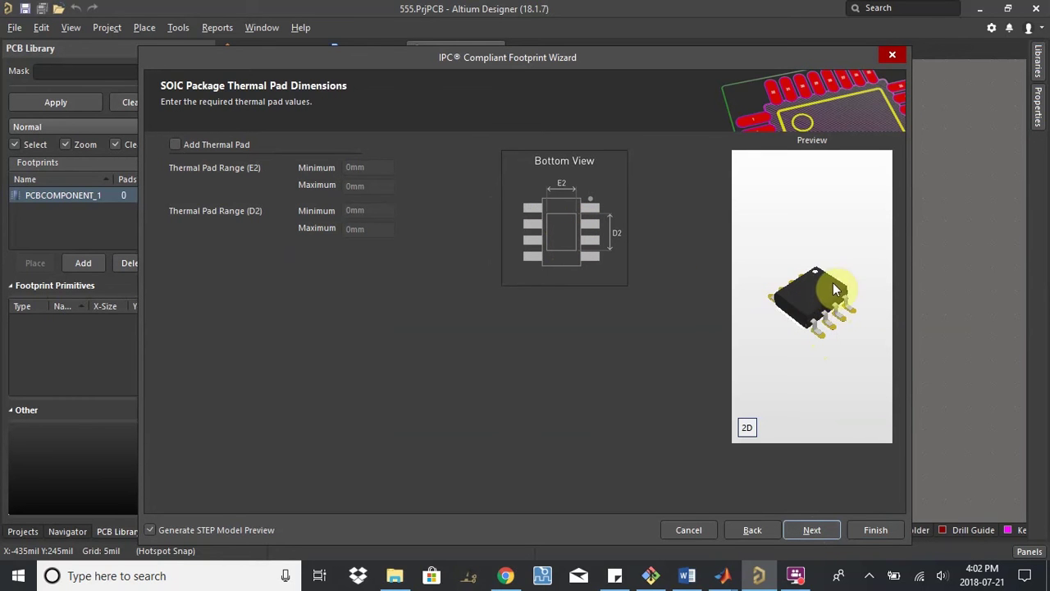
left_click(747, 427)
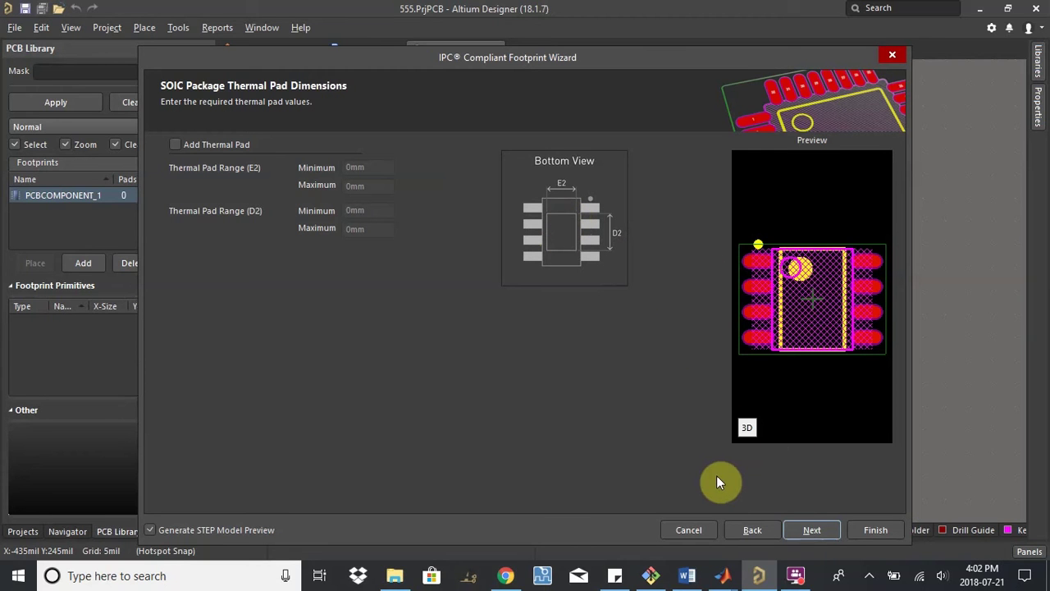
left_click(812, 533)
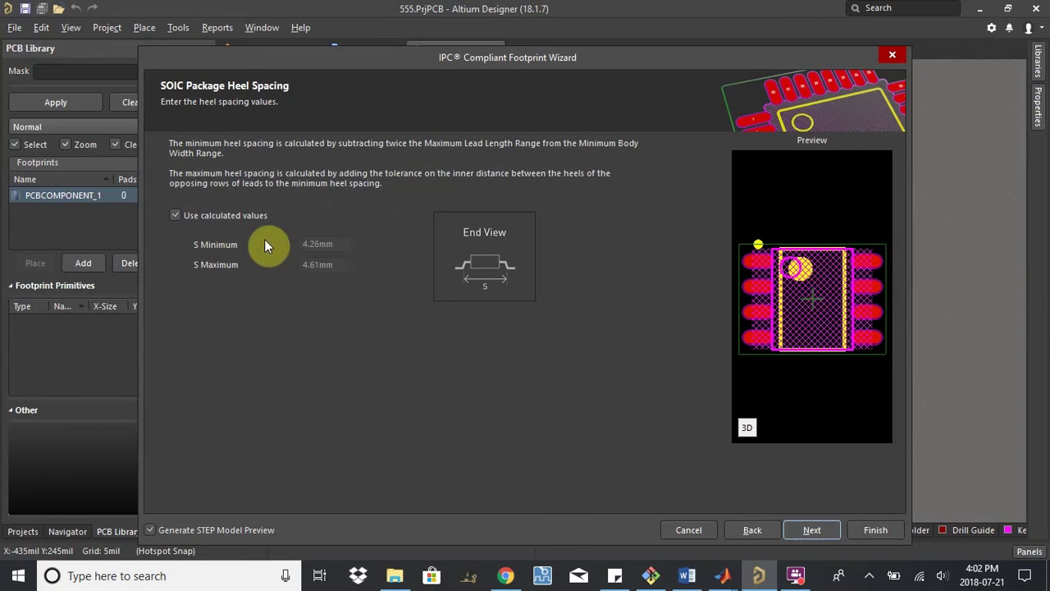
left_click(822, 529)
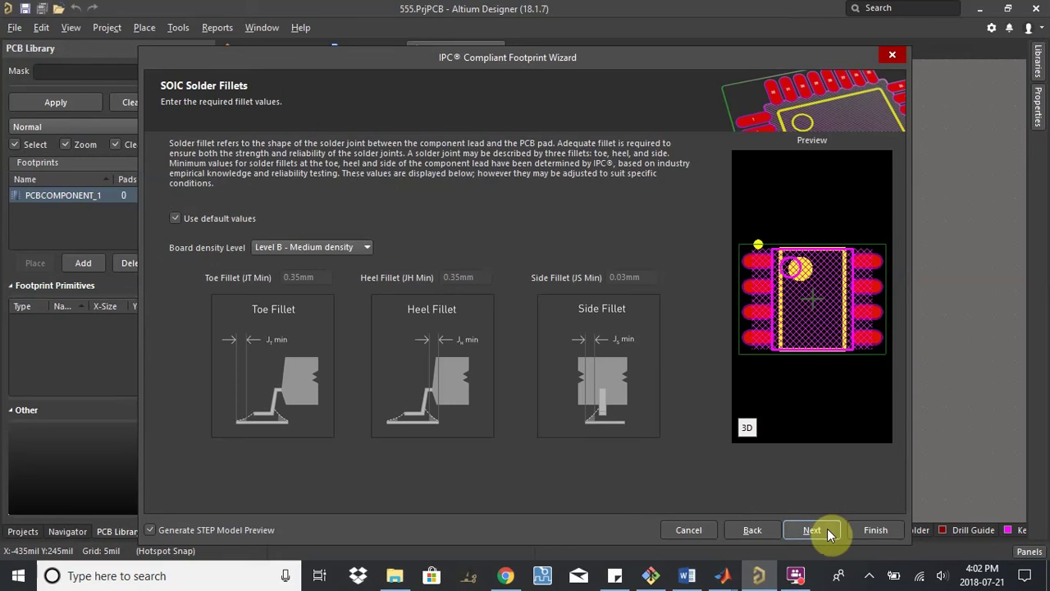
left_click(825, 529)
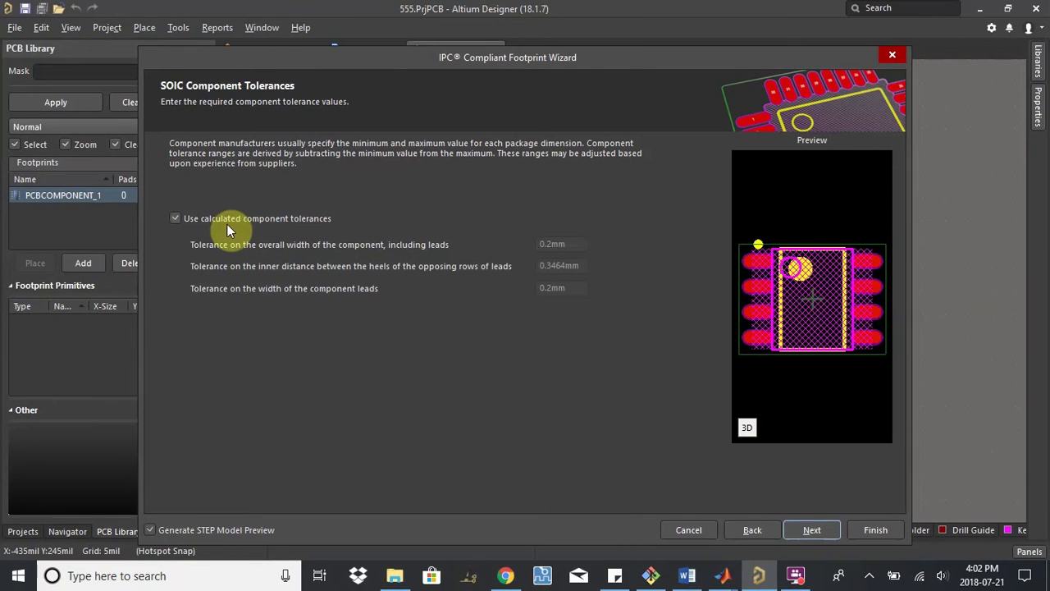
left_click(822, 523)
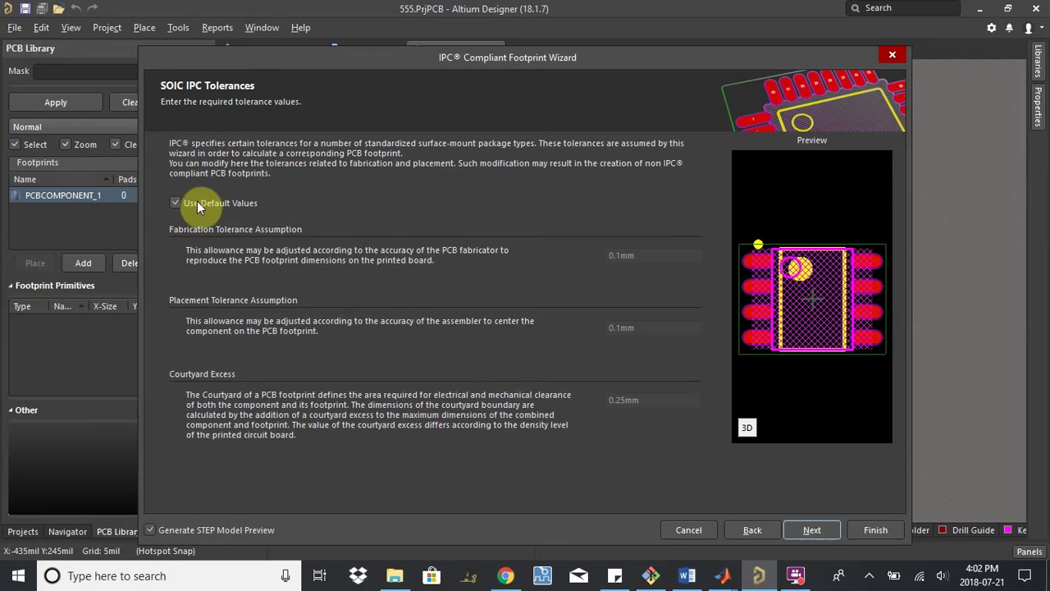
left_click(806, 529)
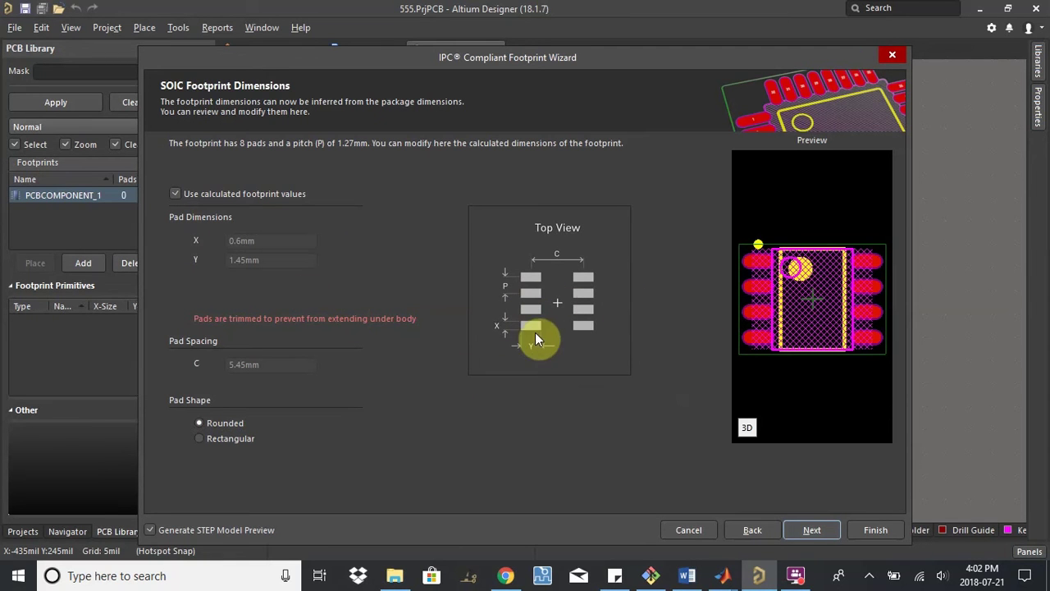
- Check whether the calculated footprint values can be overridden, keep them enabled, and find the SO-8 Suggested Pad Layout in the datasheet
left_click(196, 194)
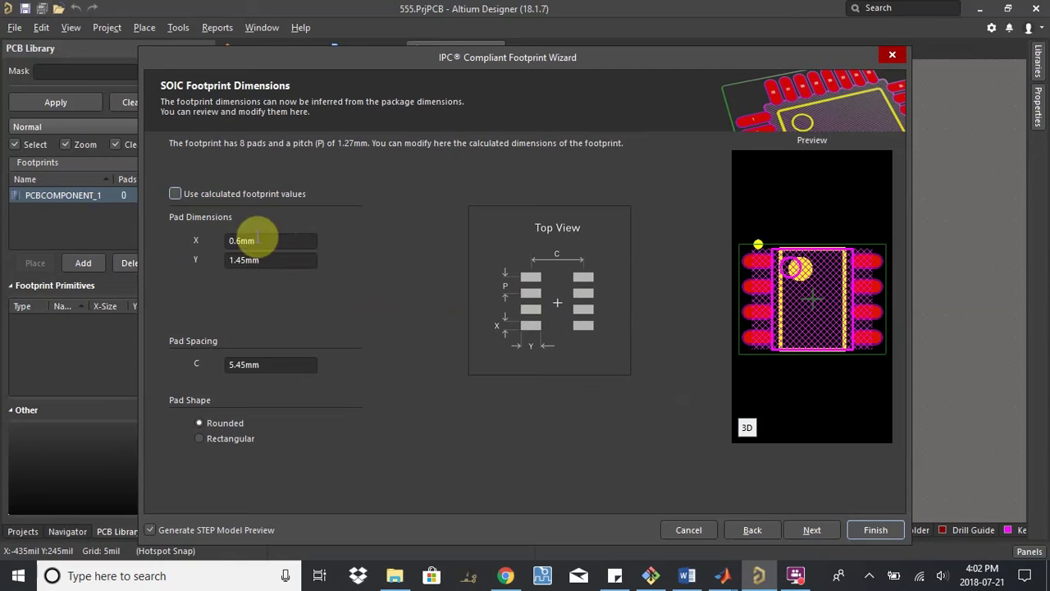
left_click(233, 194)
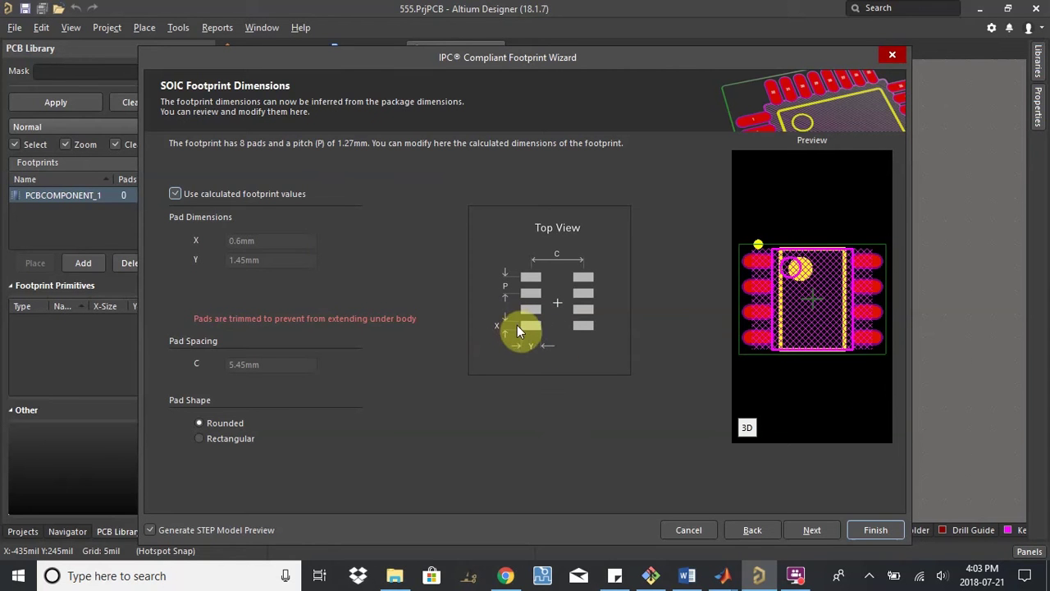
key("alt+Tab")
key("Tab")
scroll(465, 282, "down", 7)
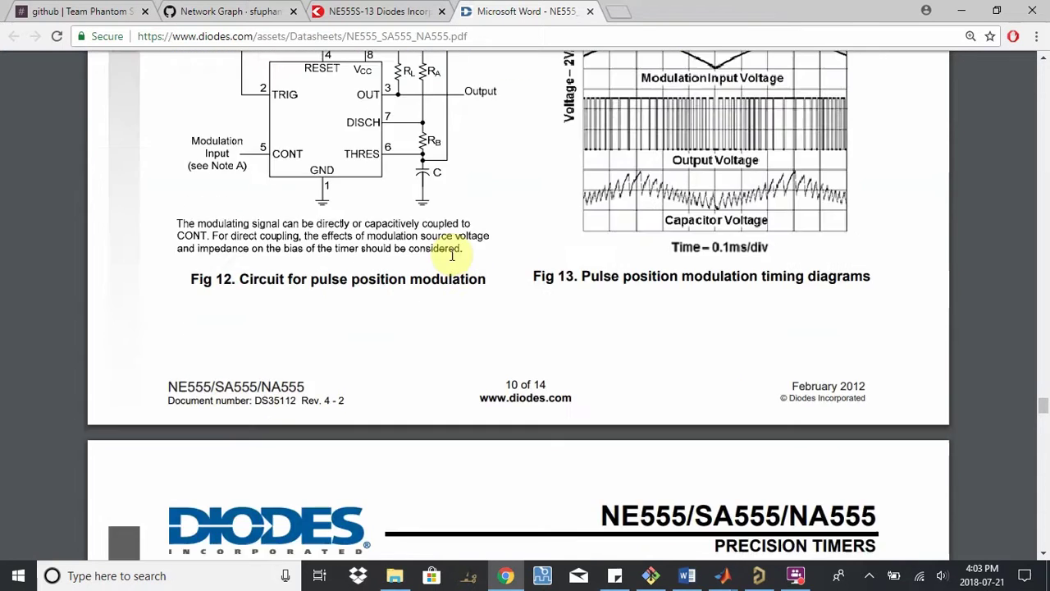
scroll(480, 281, "down", 20)
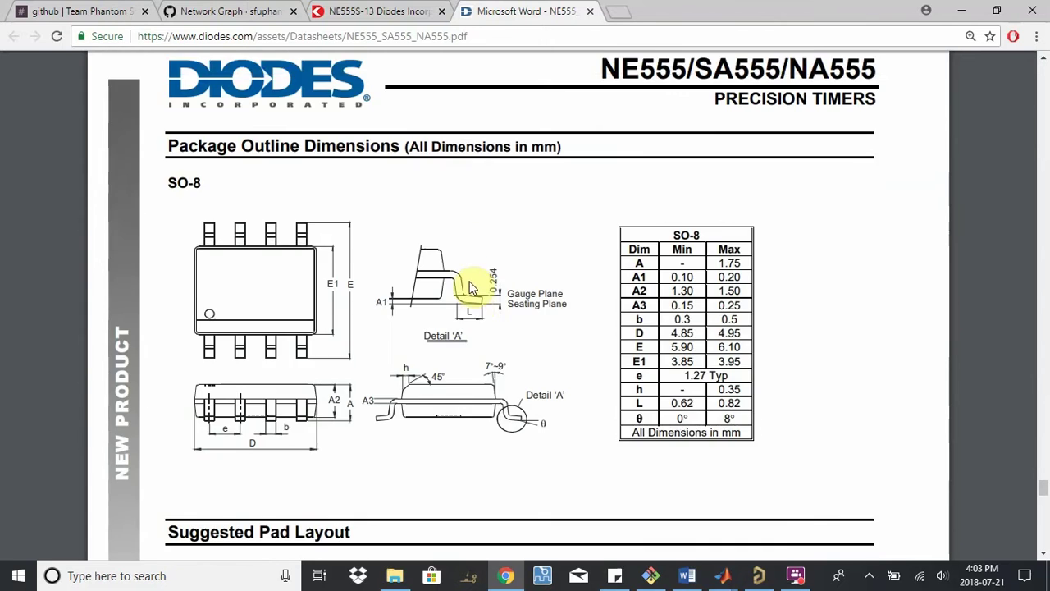
scroll(470, 286, "down", 3)
scroll(469, 286, "down", 2, "ctrl")
scroll(469, 286, "up", 3)
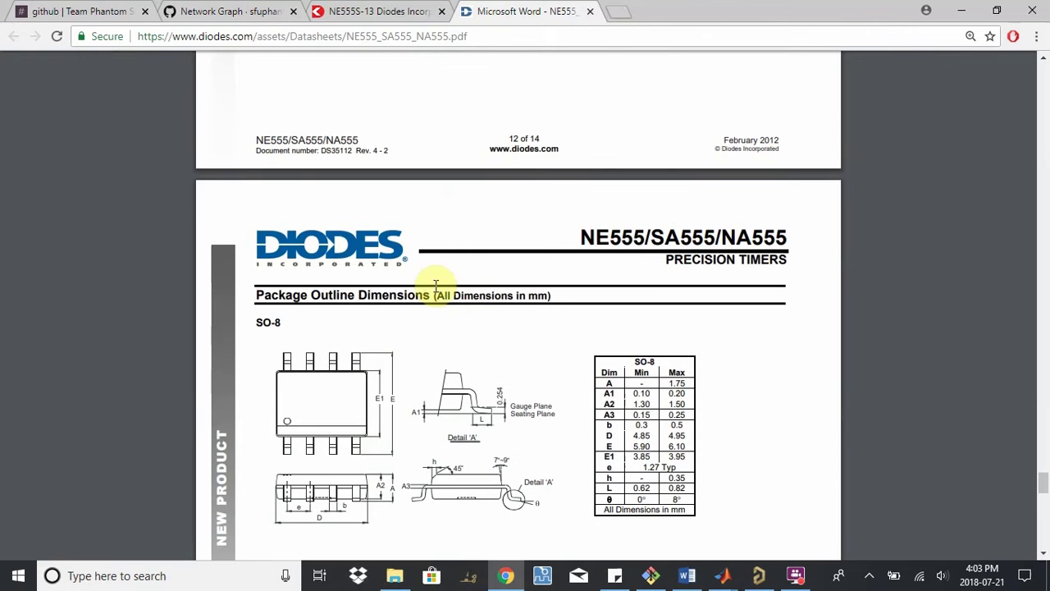
scroll(363, 305, "down", 4)
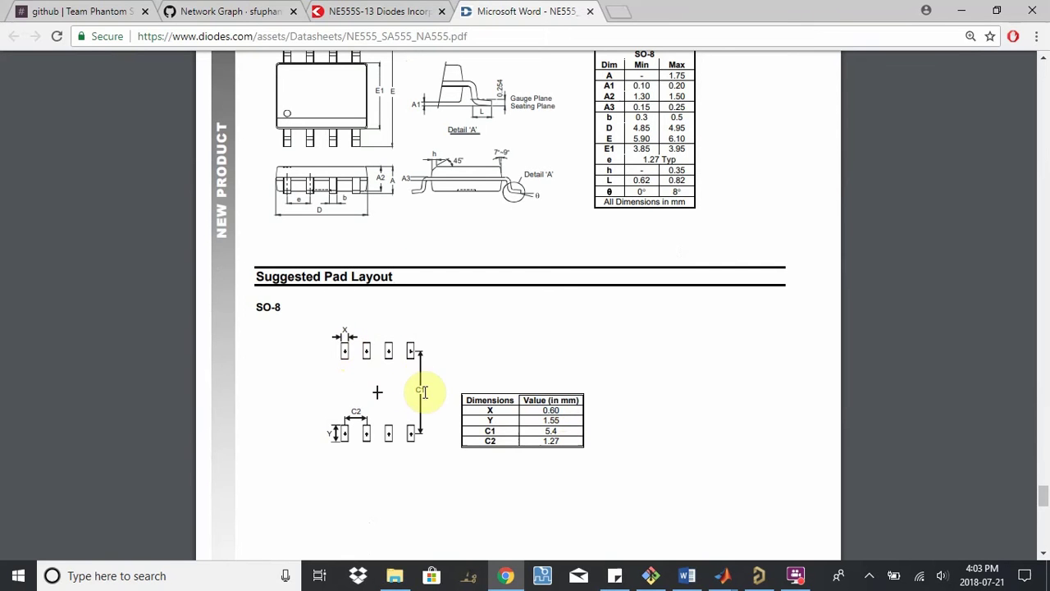
- Compare the wizard's pad dimensions X and Y and pad spacing C with the datasheet's suggested SO-8 pad layout
key("alt+Tab")
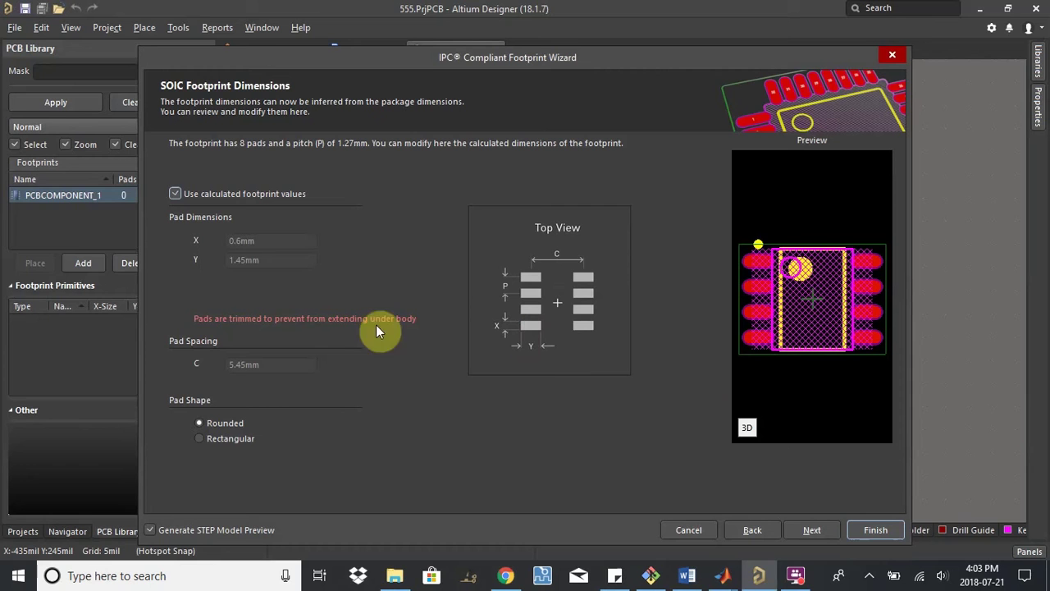
key("alt+Tab")
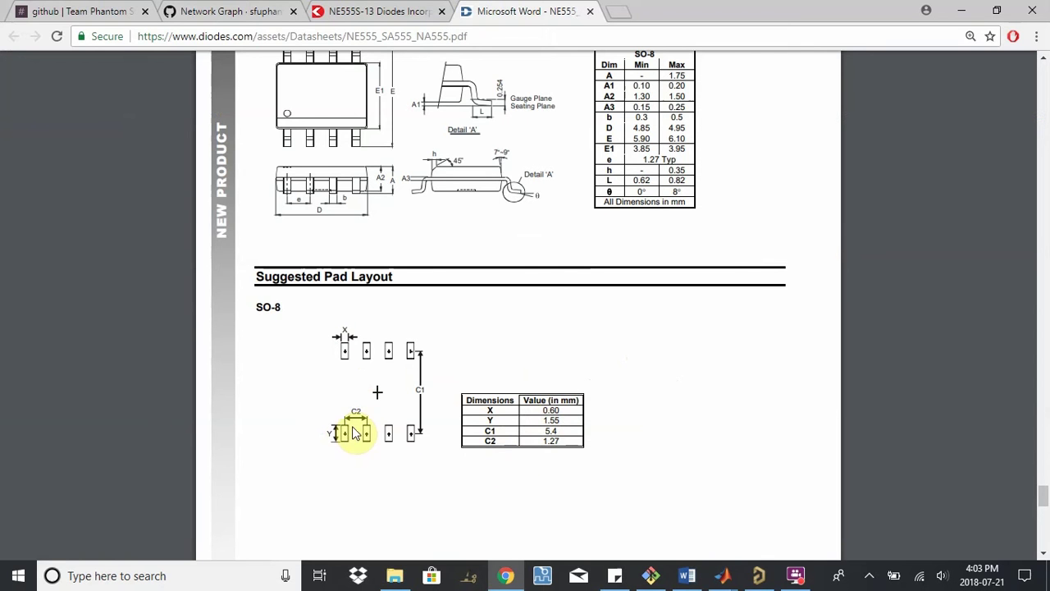
key("alt+Tab")
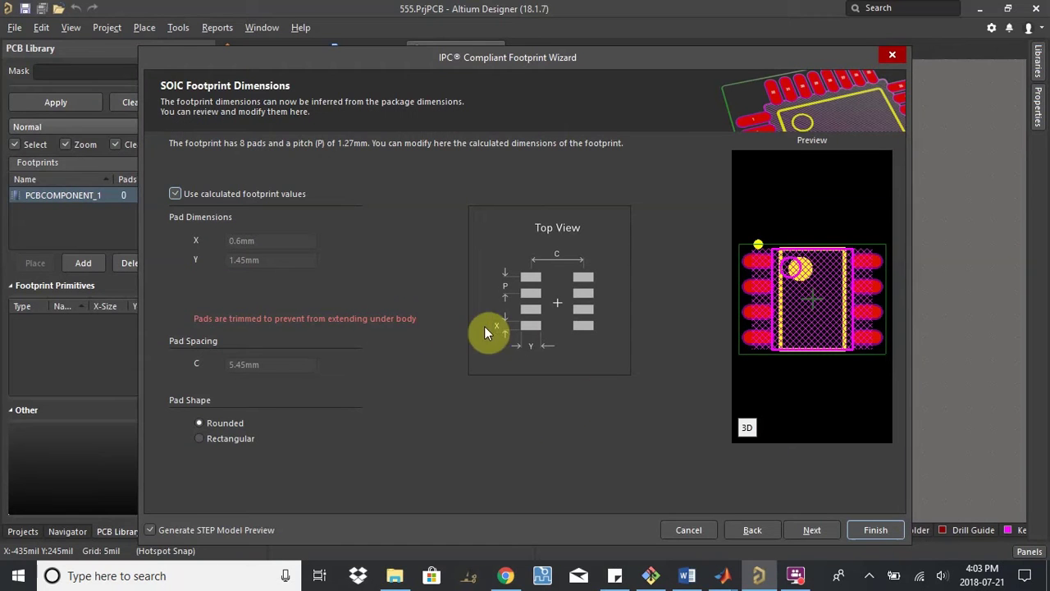
key("alt+Tab")
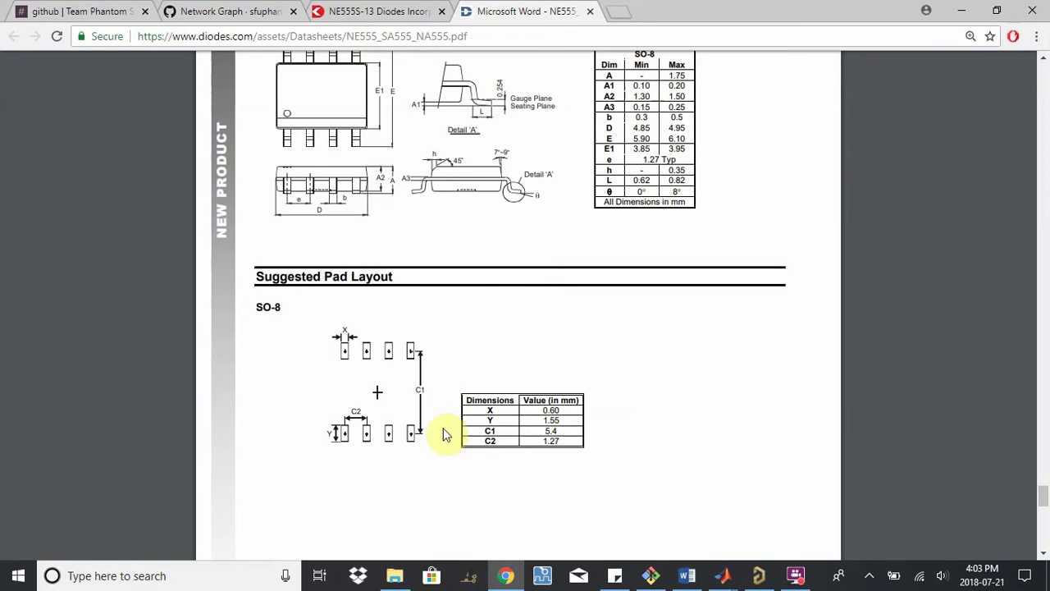
key("alt+Tab")
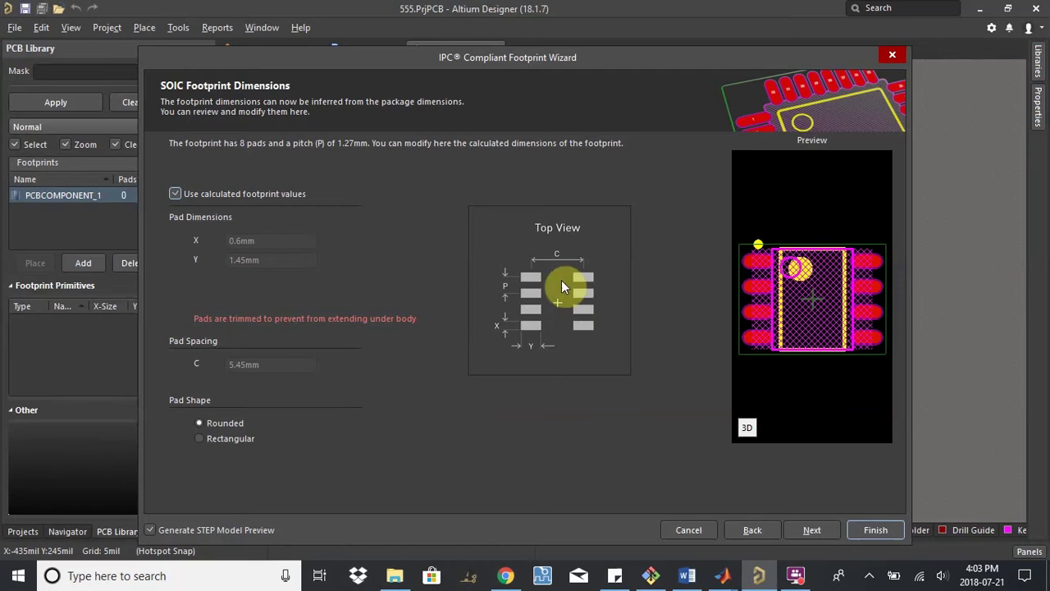
- Compare the Rounded and Rectangular pad shapes in the footprint preview, ending on Rounded
left_click(199, 423)
left_click(199, 438)
left_click(199, 425)
left_click(199, 438)
left_click(203, 424)
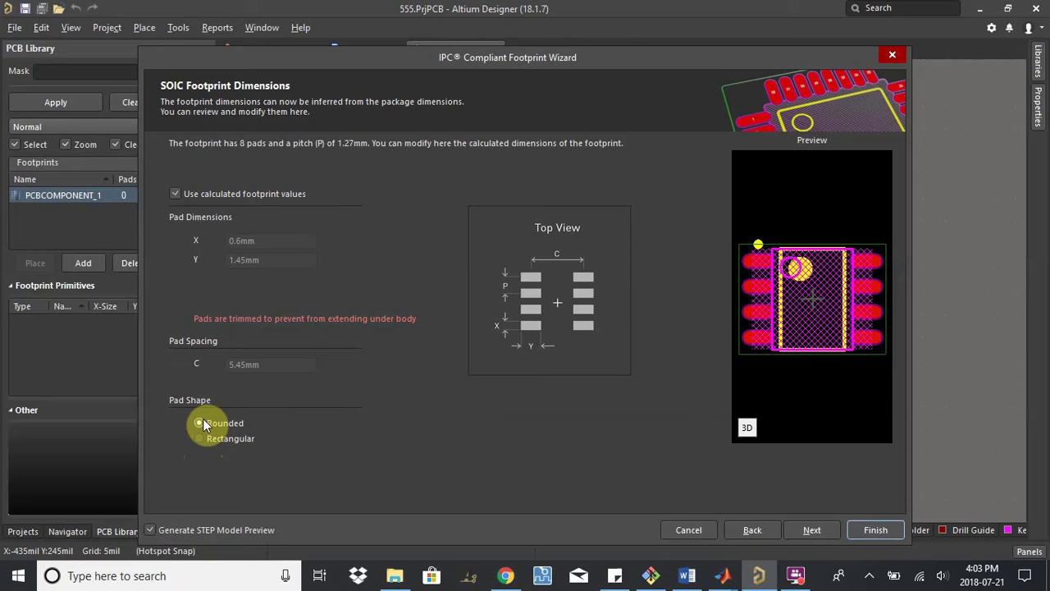
left_click(207, 440)
left_click(208, 424)
left_click(222, 438)
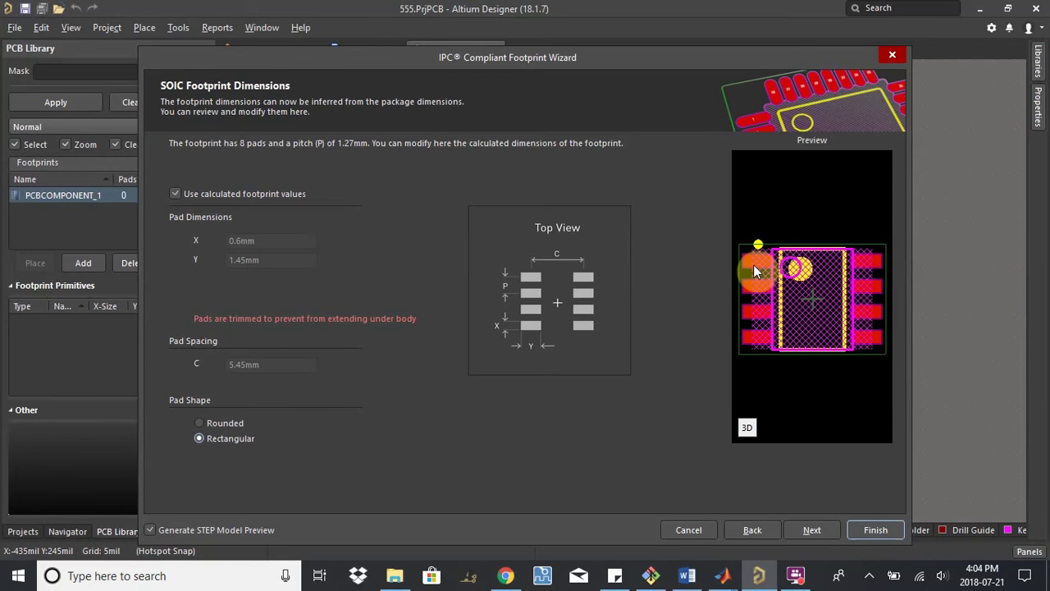
left_click(223, 423)
- Accept the calculated silkscreen, courtyard and suggested description, and generate the footprint with an embedded STEP model in the current FOOTPRINTS.PcbLib
left_click(812, 532)
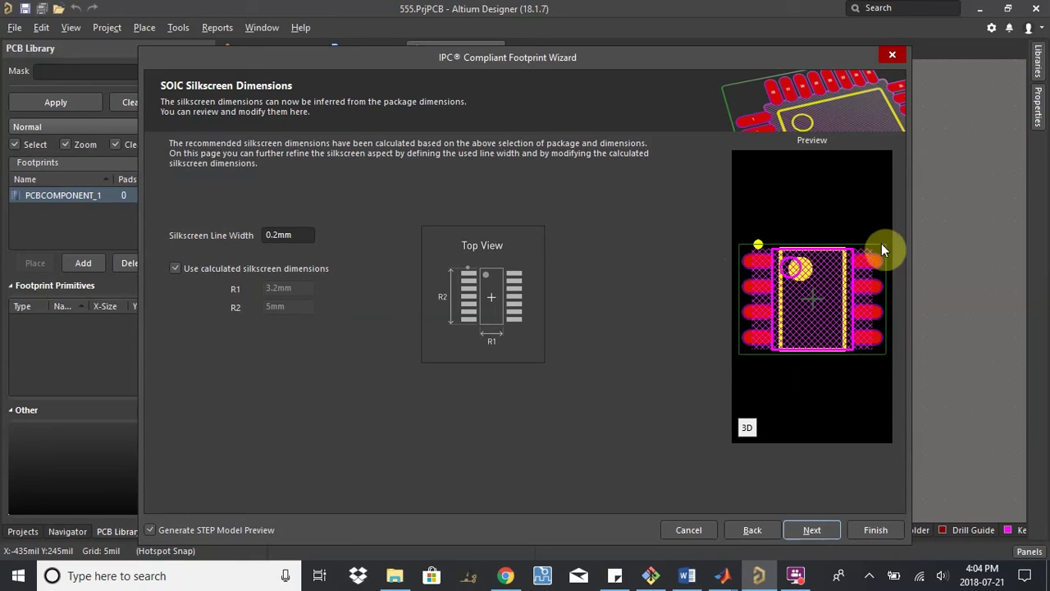
left_click(806, 531)
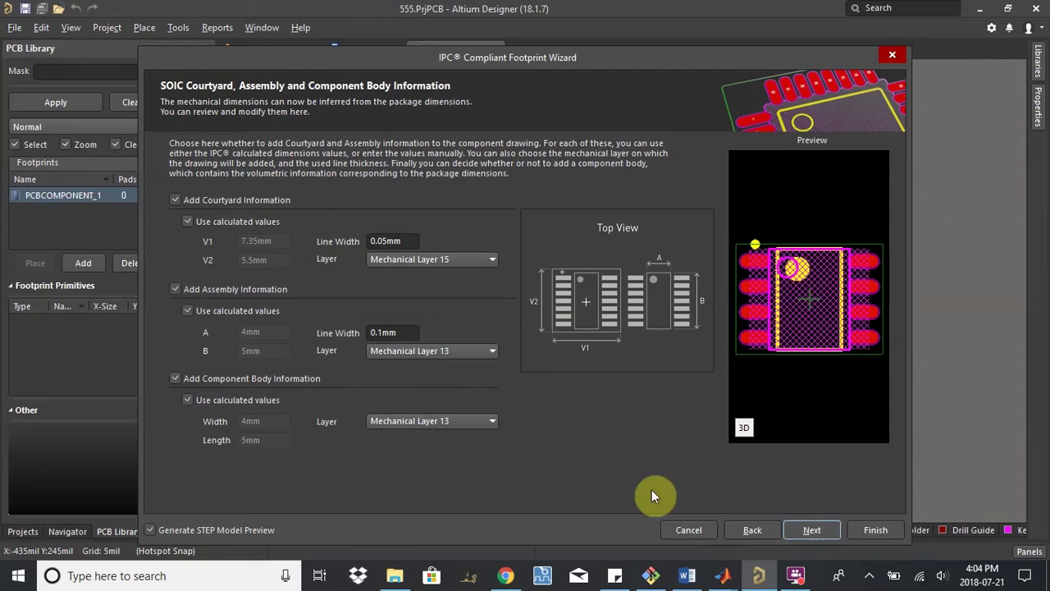
left_click(812, 530)
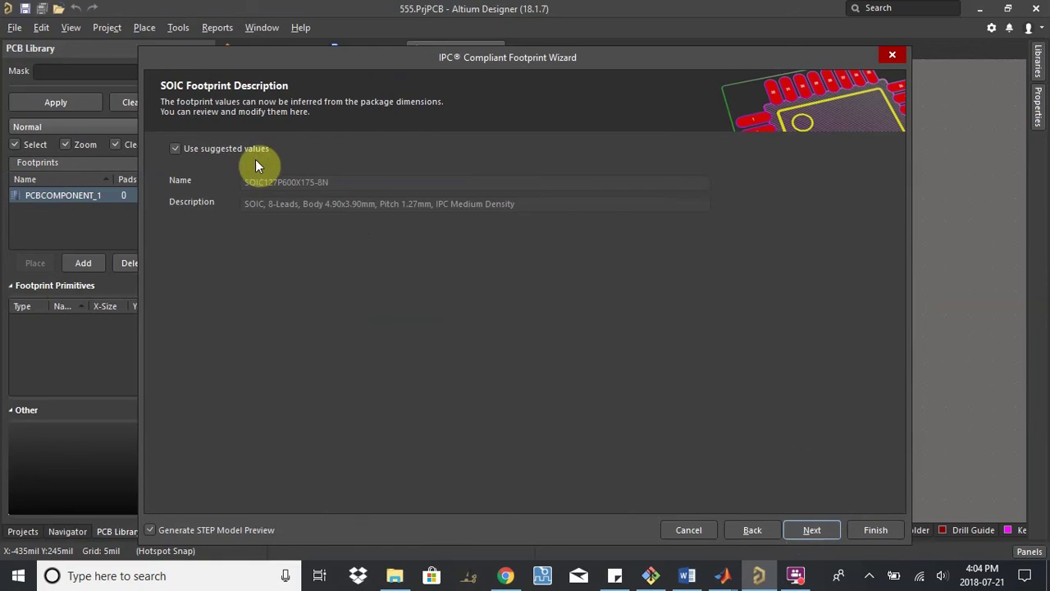
left_click(814, 530)
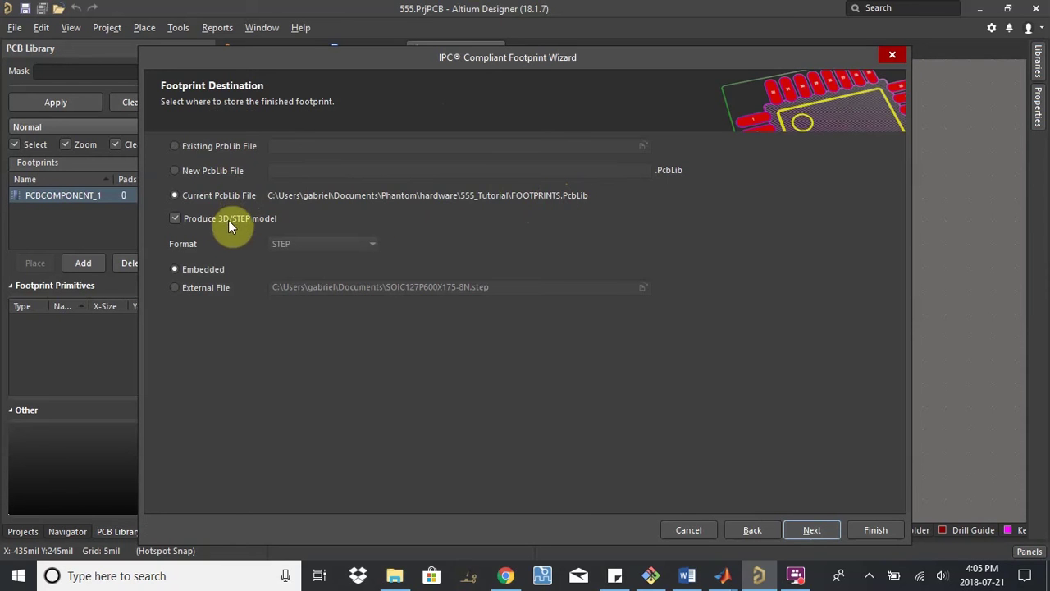
left_click(821, 533)
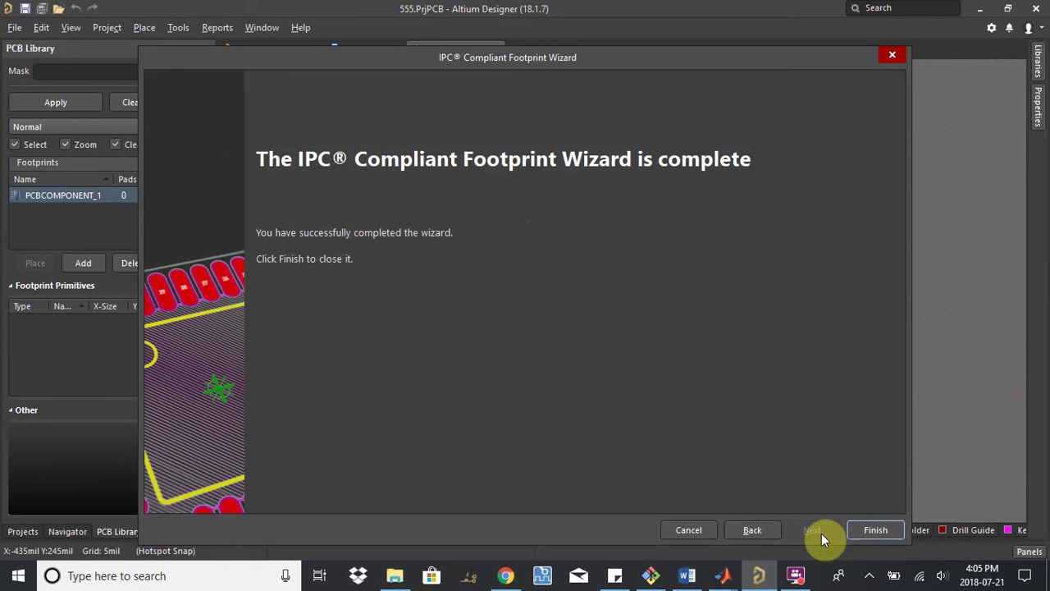
left_click(883, 530)
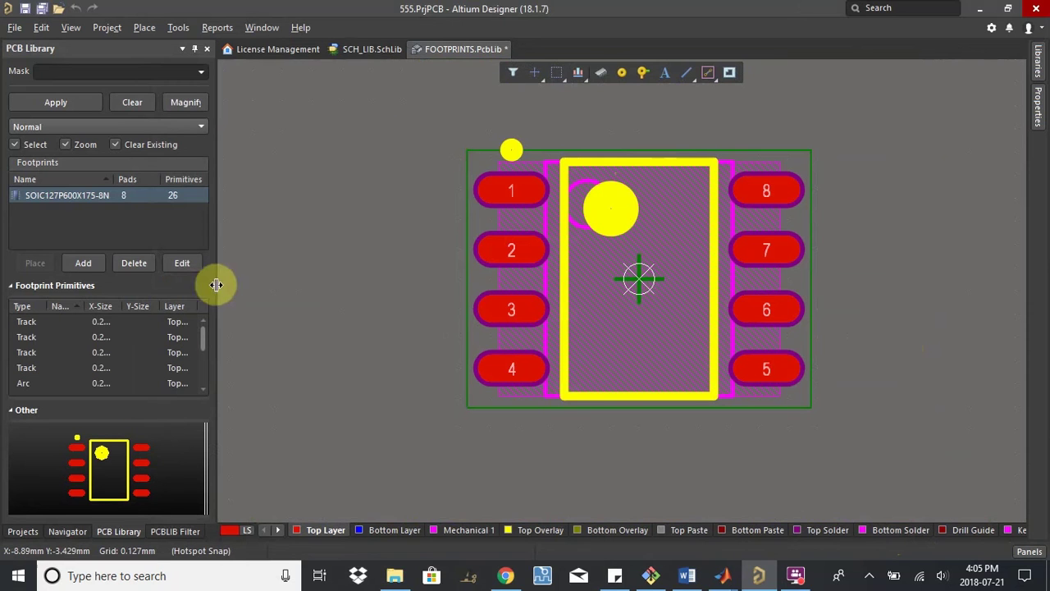
- Rename the generated footprint in the PCB library as SOIC-8
left_click(54, 200)
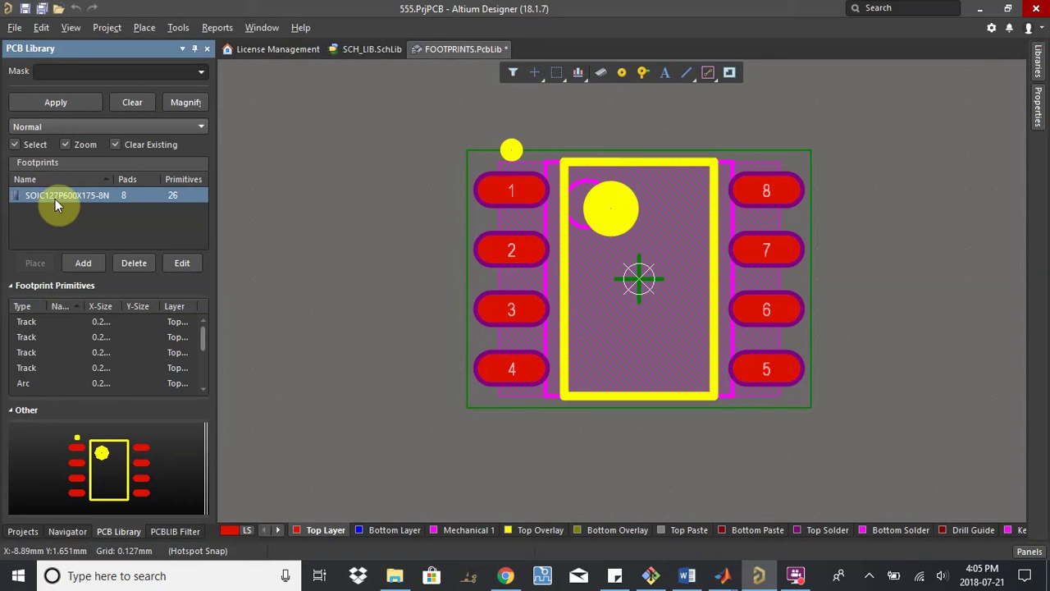
right_click(55, 199)
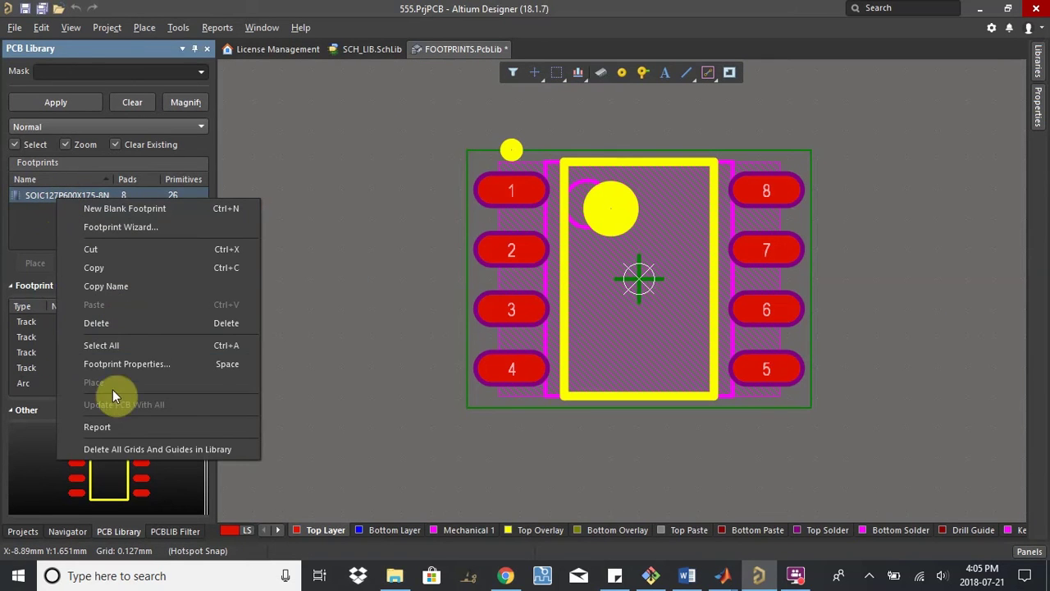
left_click(35, 197)
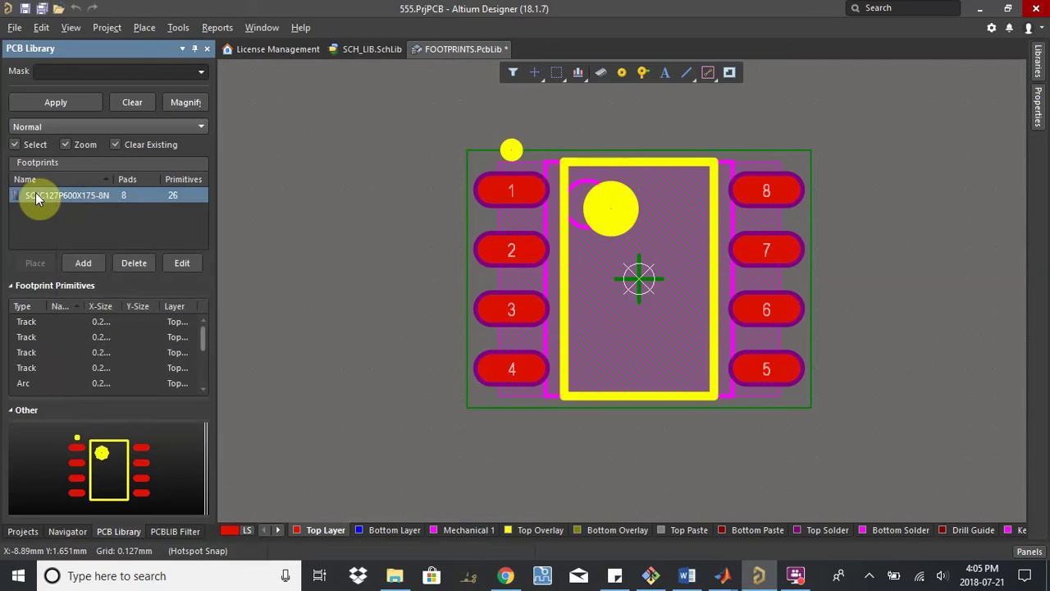
left_click(190, 266)
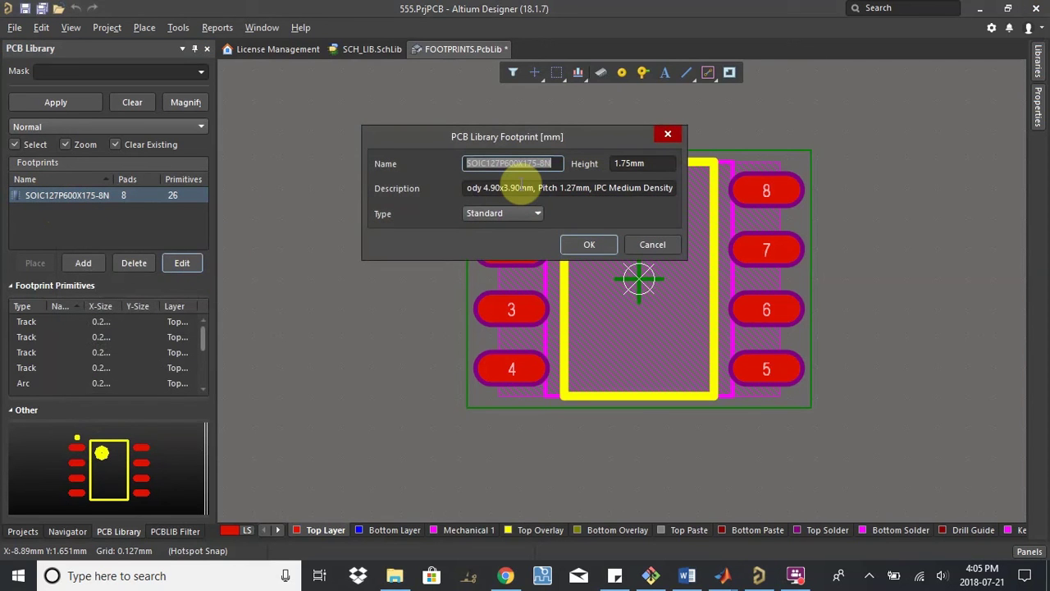
key("BackSpace")
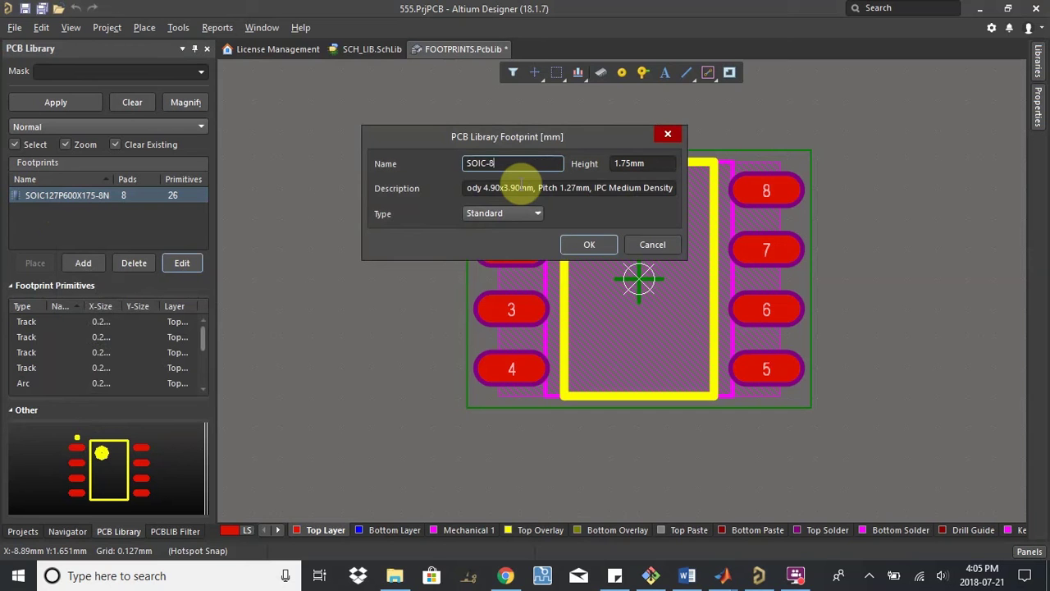
left_click(589, 244)
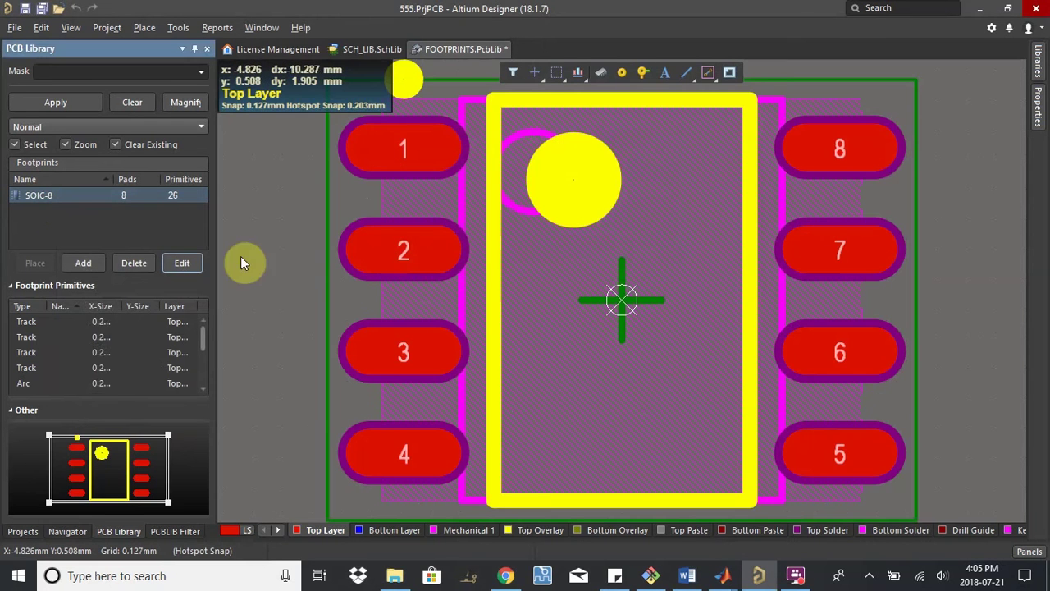
- Review the mouse wheel assignments for zooming and scrolling in the System preferences, keeping the current configuration
scroll(613, 345, "down", 5, "ctrl")
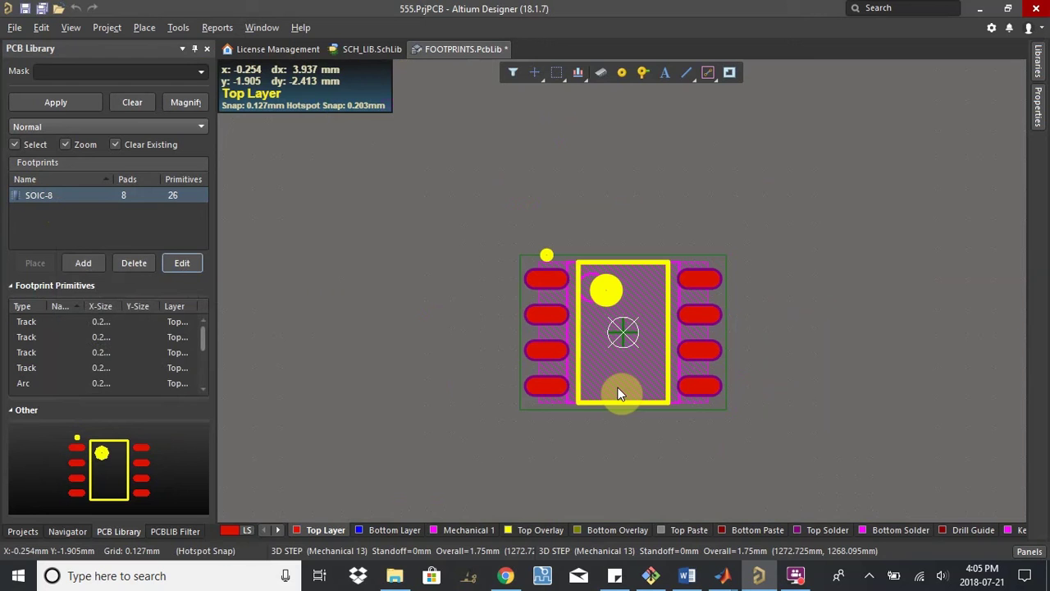
right_click_drag(704, 385, 640, 357)
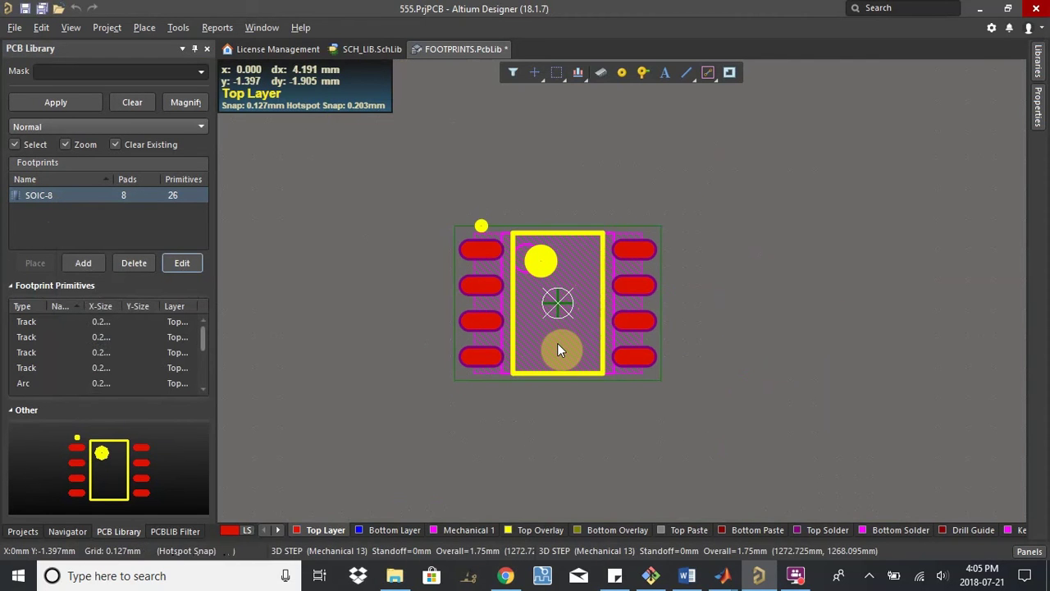
scroll(557, 343, "up", 1, "ctrl")
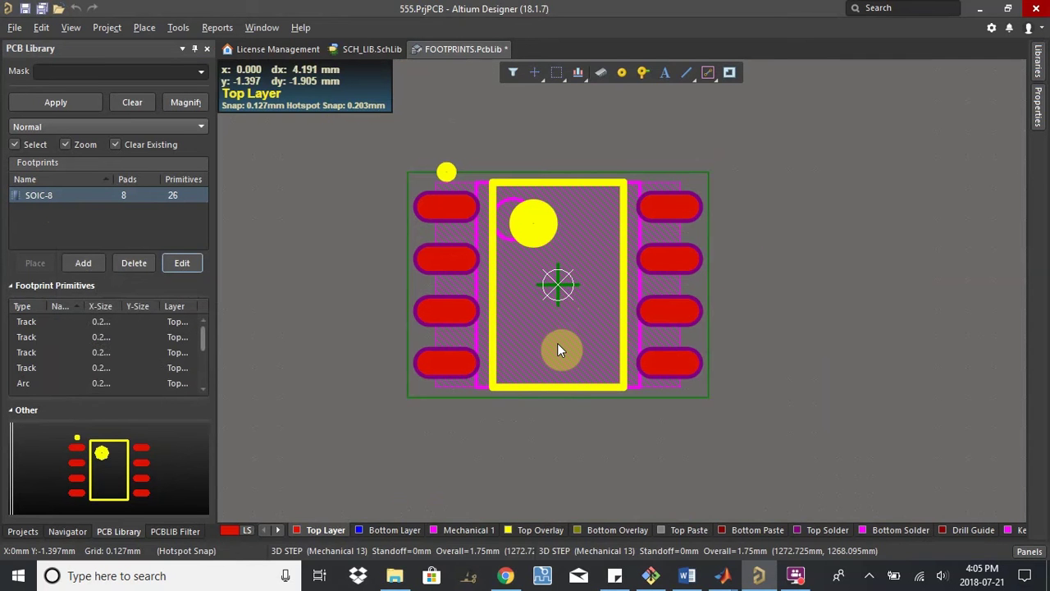
scroll(545, 305, "up", 2, "ctrl")
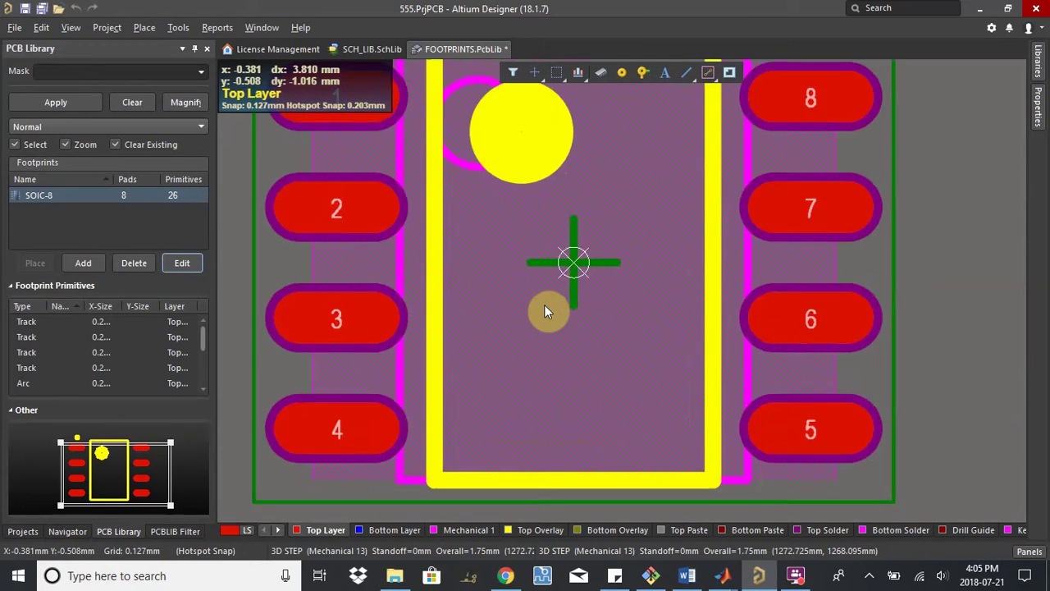
scroll(570, 251, "down", 1, "ctrl")
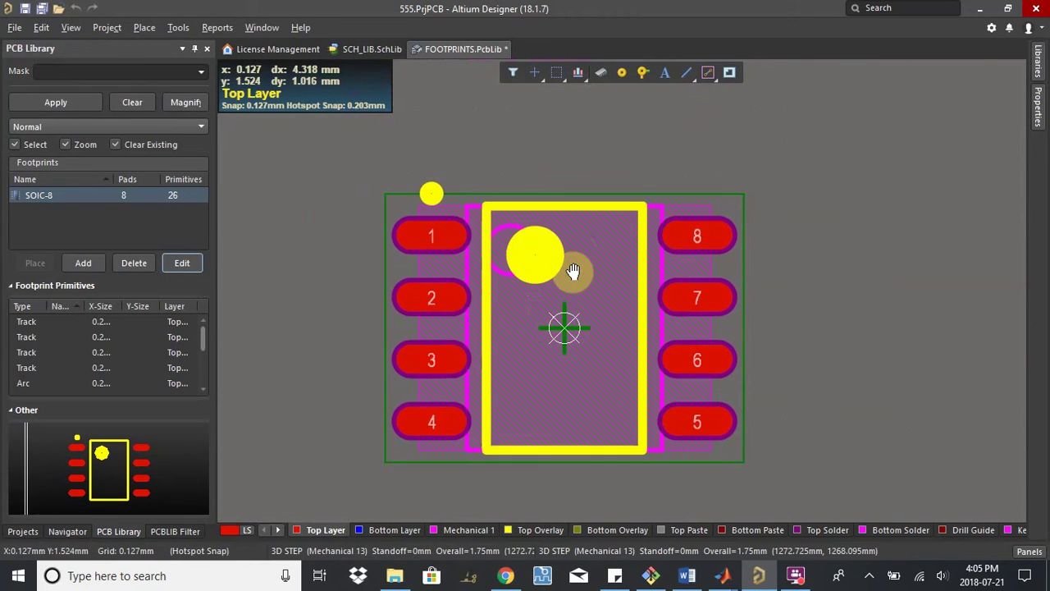
left_click(991, 29)
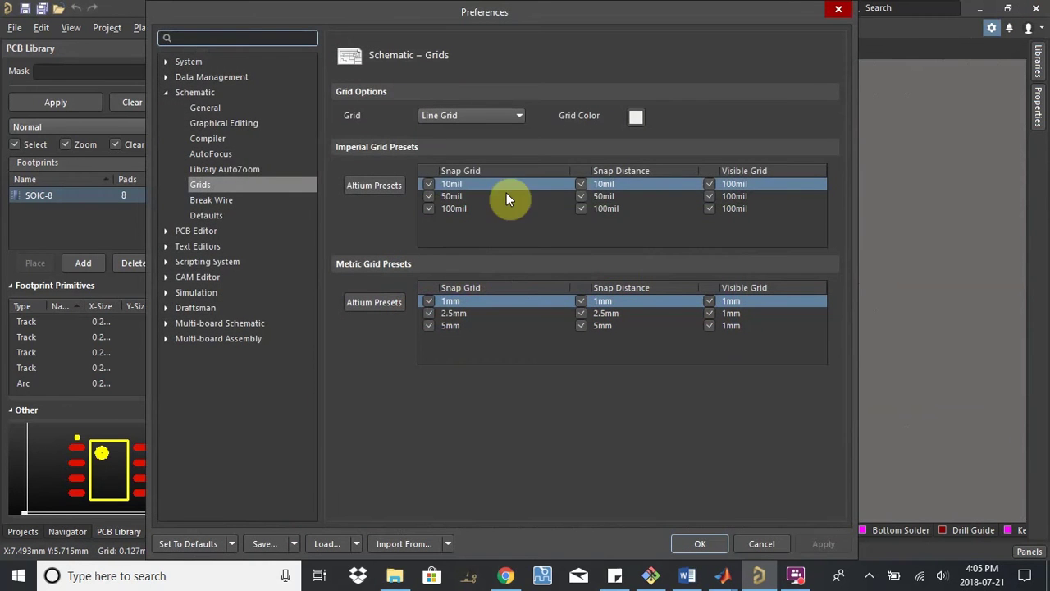
left_click(167, 92)
left_click(167, 61)
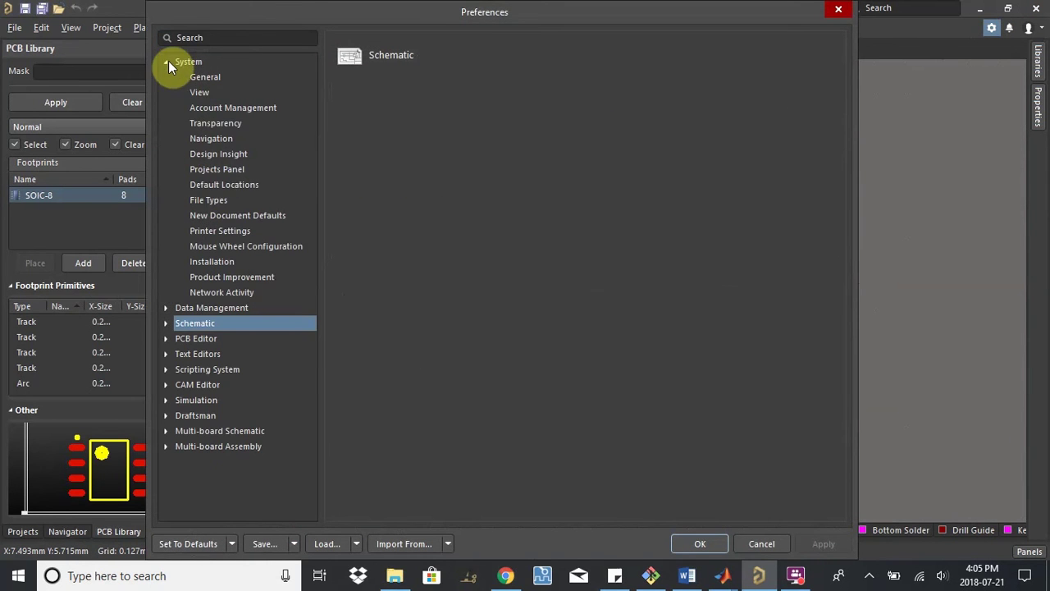
left_click(229, 248)
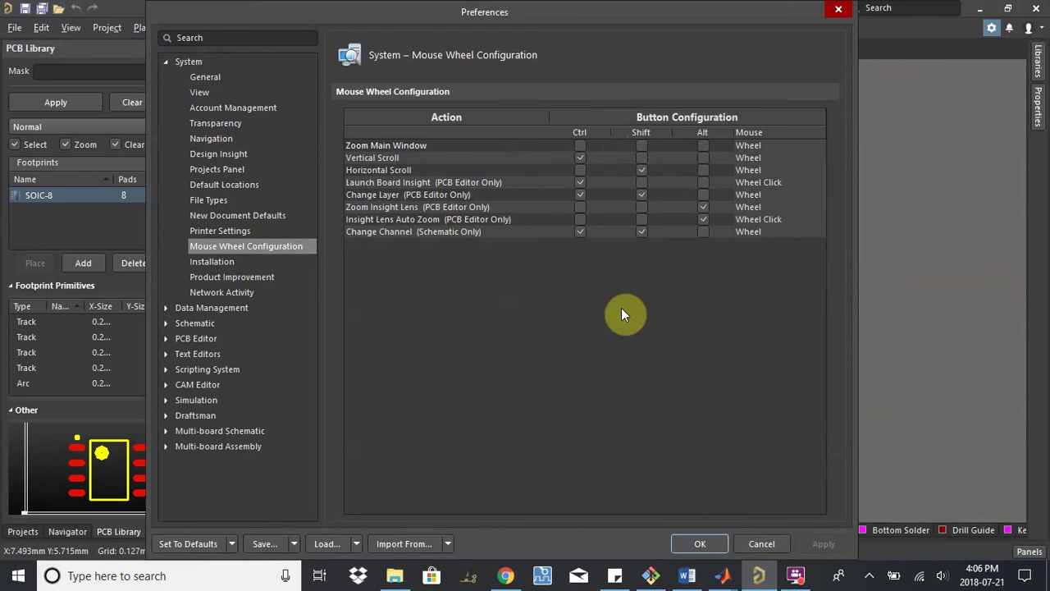
left_click(712, 543)
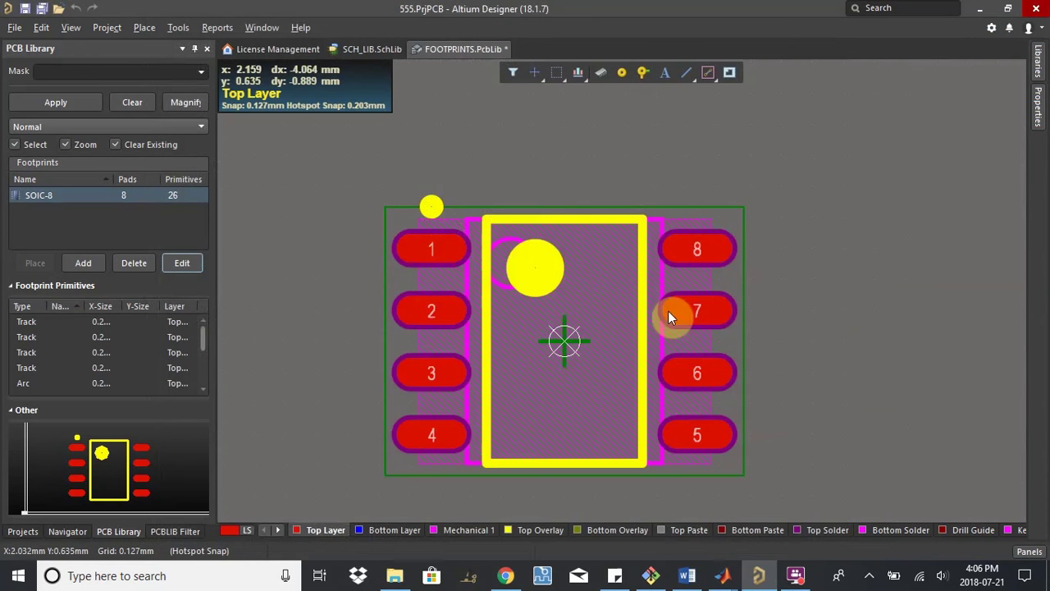
- Save the FOOTPRINTS.PcbLib library with the renamed footprint
scroll(616, 315, "down", 3)
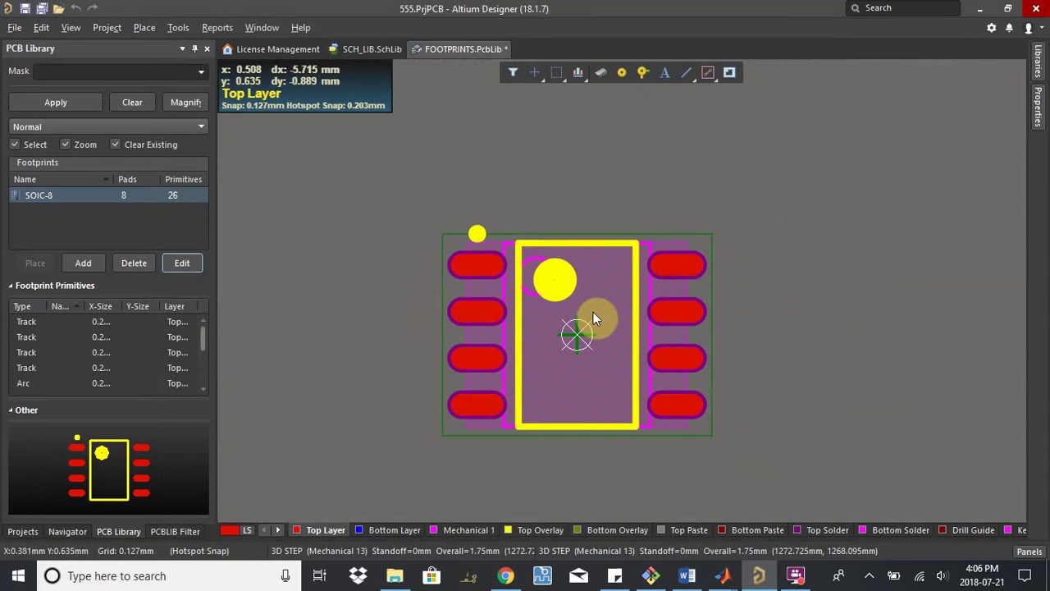
left_click(31, 12)
right_click_drag(663, 398, 562, 328)
scroll(414, 218, "up", 1, "ctrl")
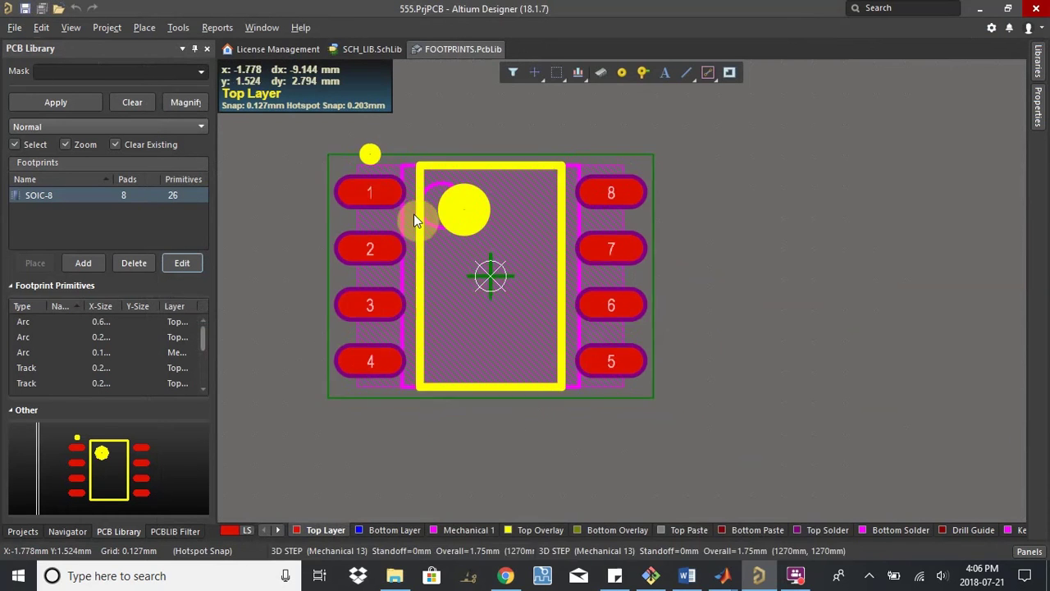
right_click_drag(413, 213, 503, 257)
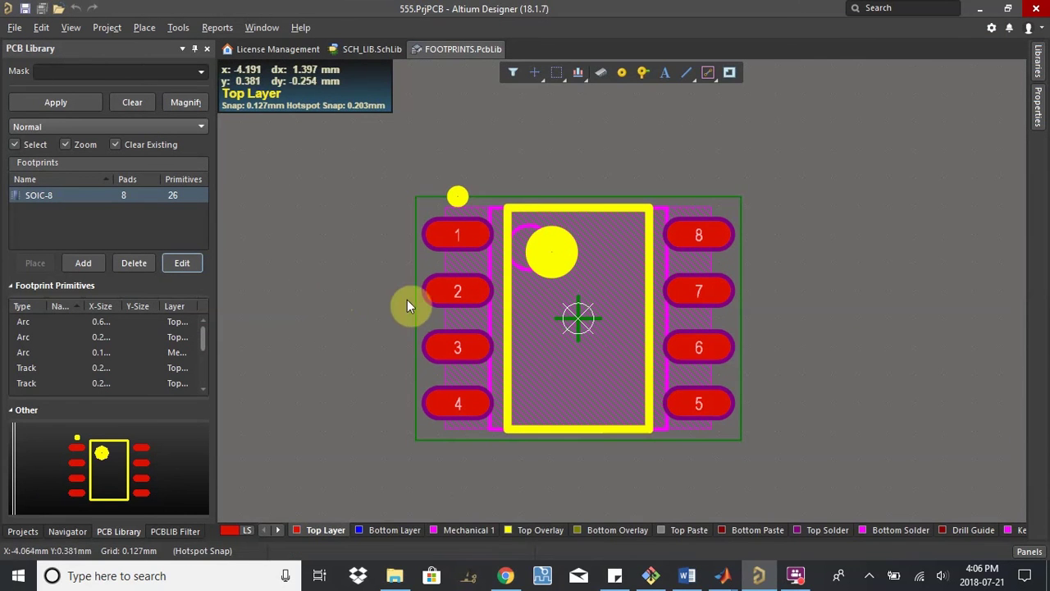
- Compare the SOIC-8 footprint in 2D and 3D layout modes, ending in the 3D view
key("3")
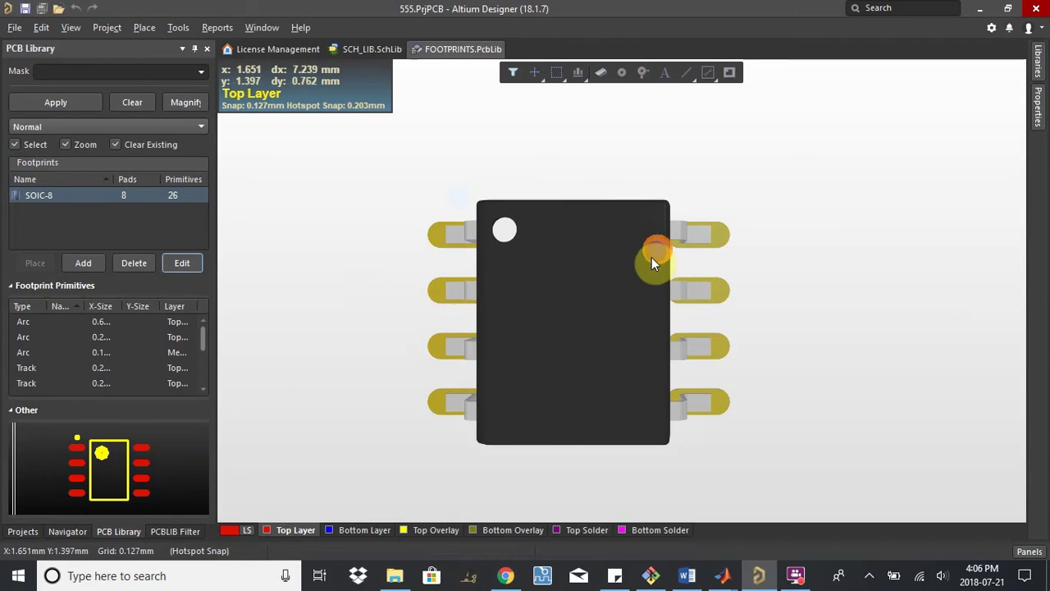
key("2")
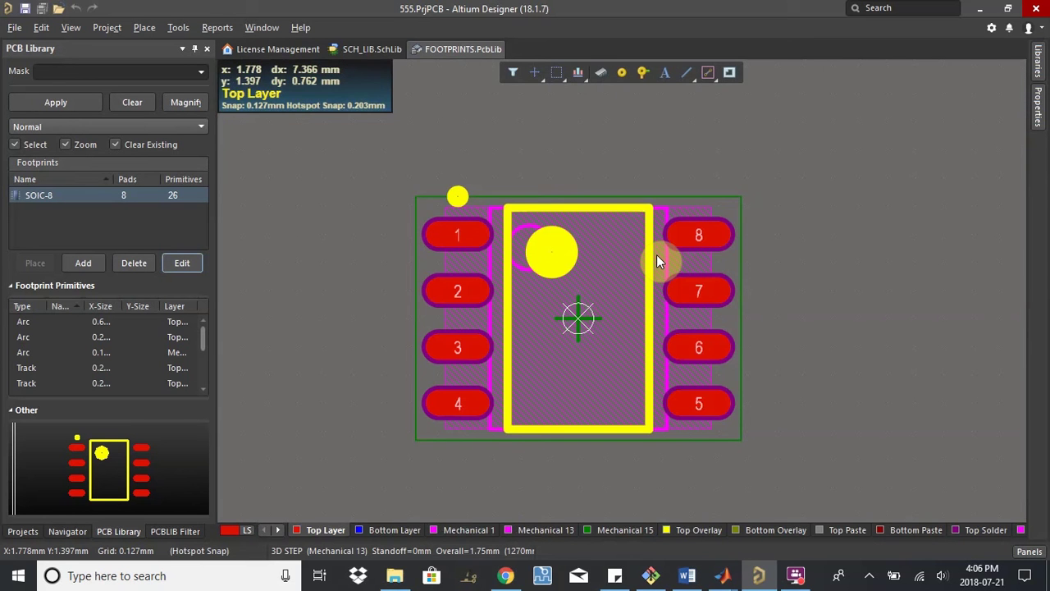
key("3")
key("2")
key("3")
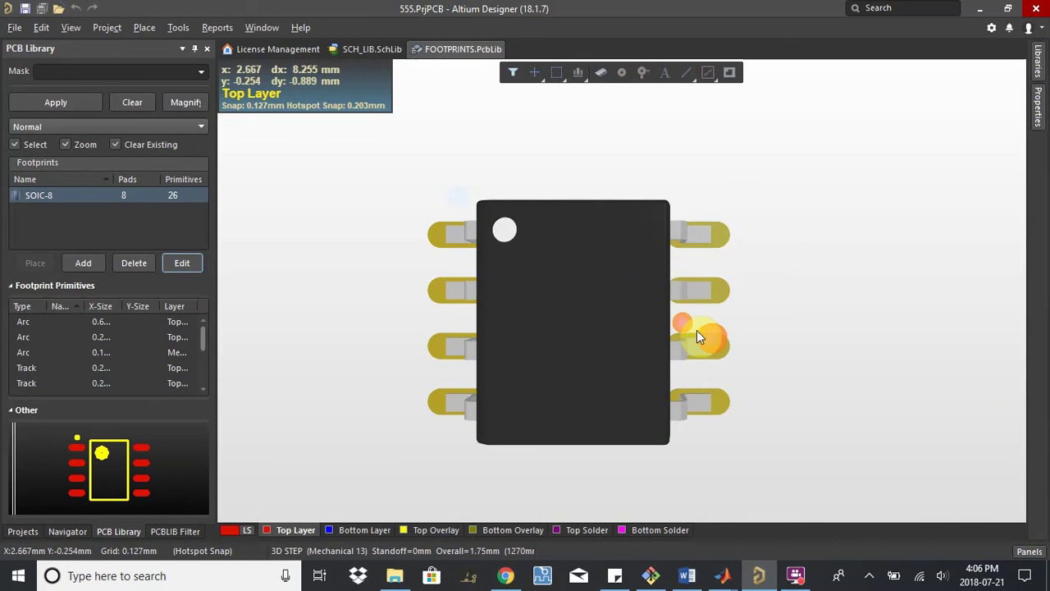
- Inspect the SOIC-8 3D model from above and below, compare zero and 90-degree view rotations, and end at zero rotation
left_click(688, 306)
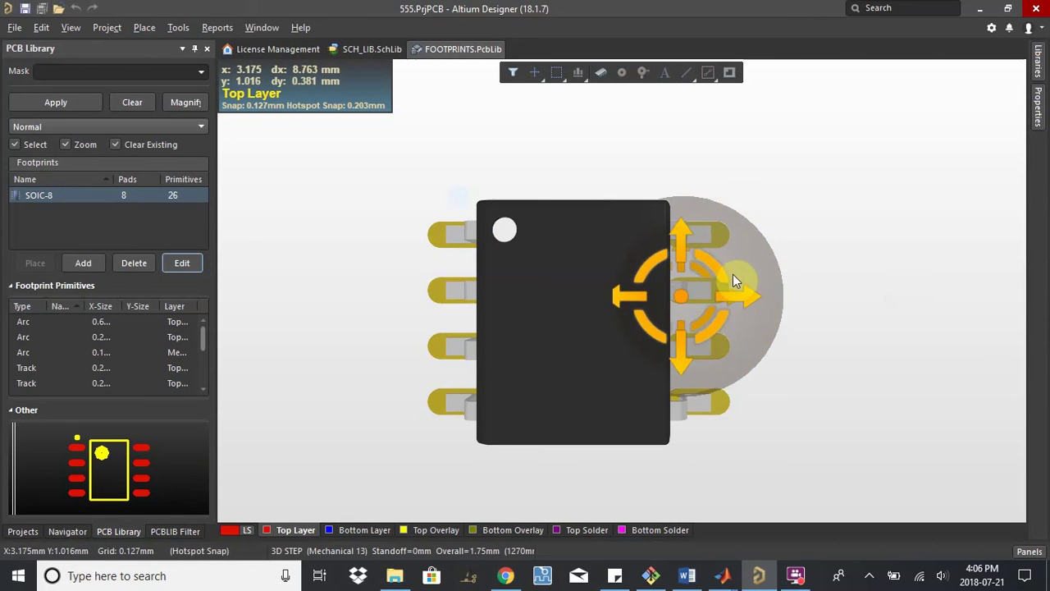
right_click_drag(776, 422, 676, 264, "shift")
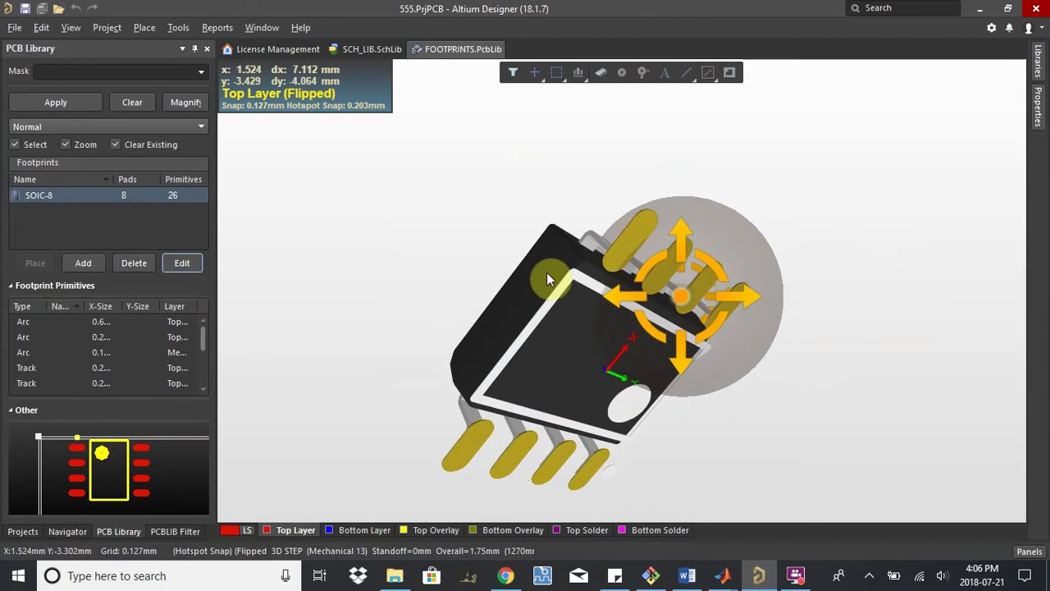
right_click_drag(546, 272, 733, 323, "shift")
key("0")
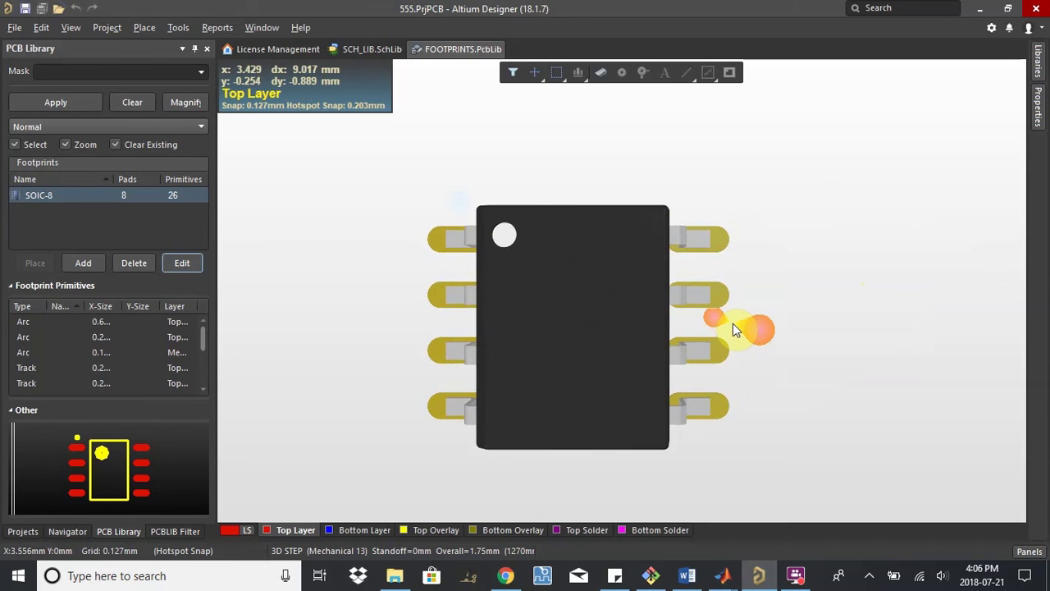
key("9")
key("0")
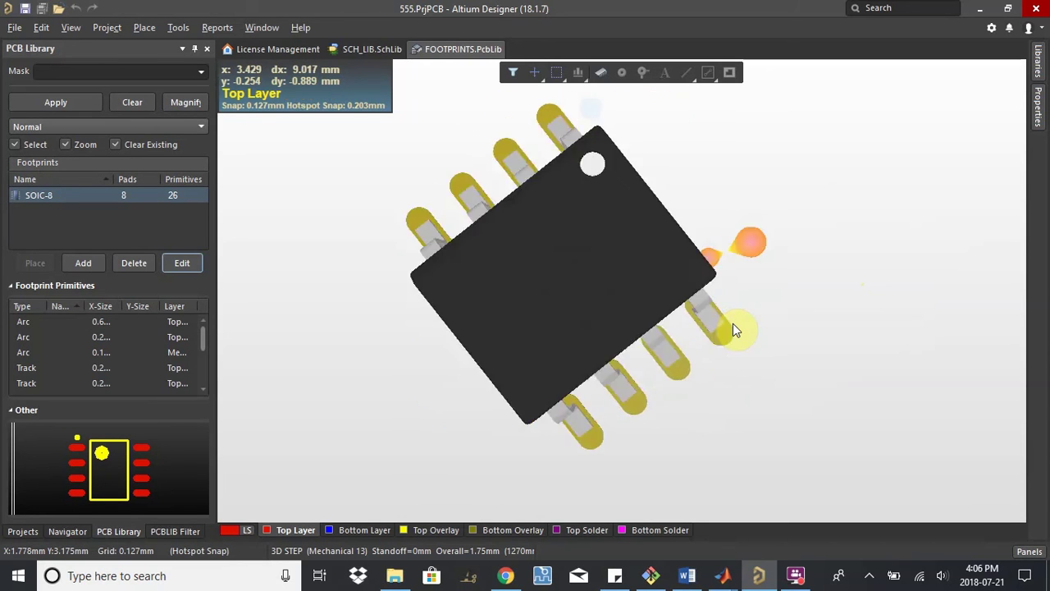
key("9")
key("0")
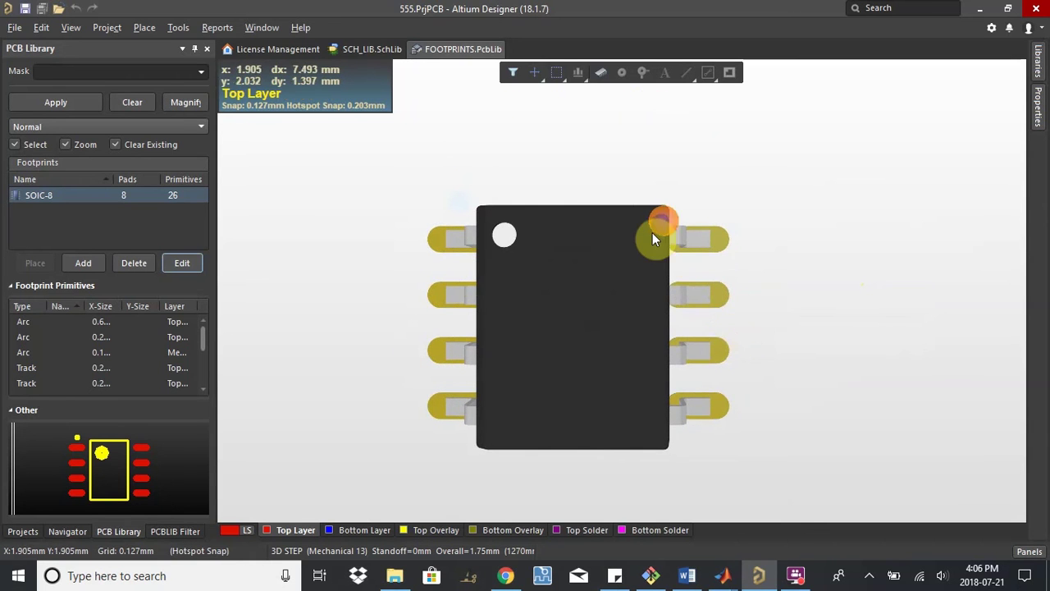
- Flip the board view to examine the footprint's underside in 3D, and return to the unflipped top view
key("v")
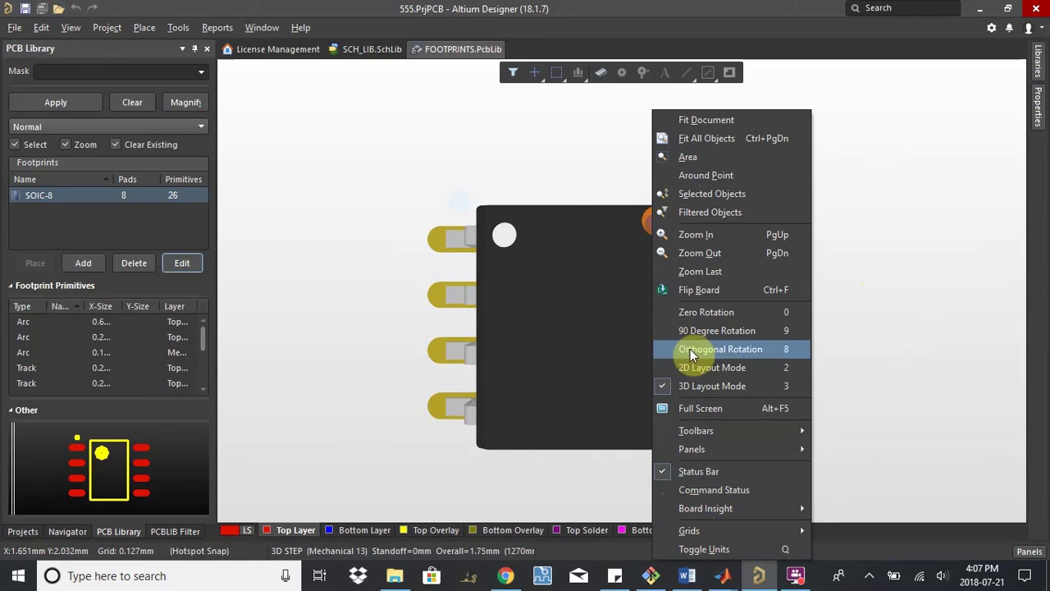
left_click(704, 290)
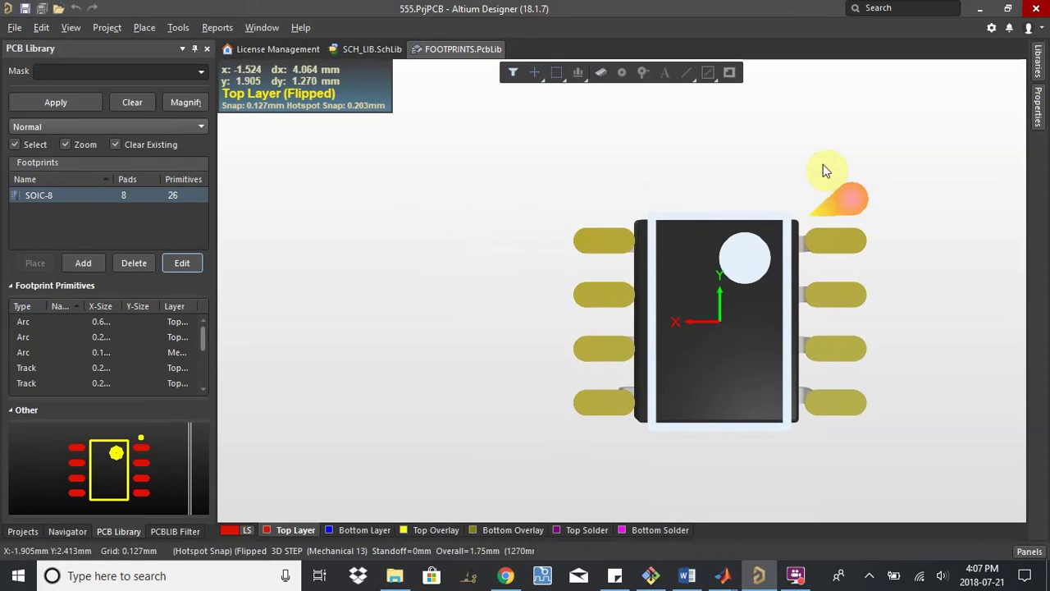
right_click(731, 262)
left_click(785, 288)
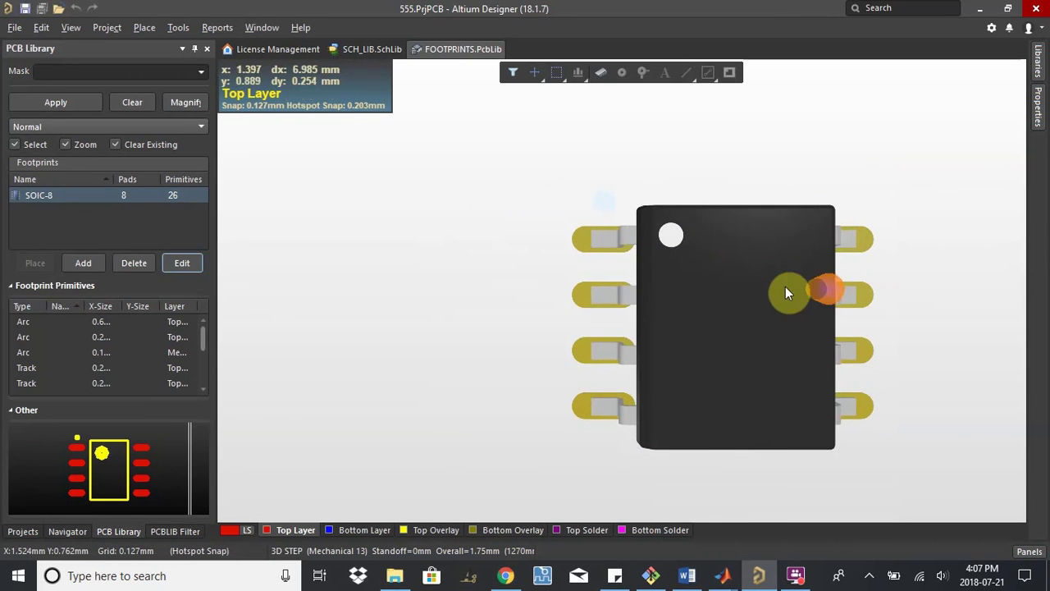
key("v")
key("b")
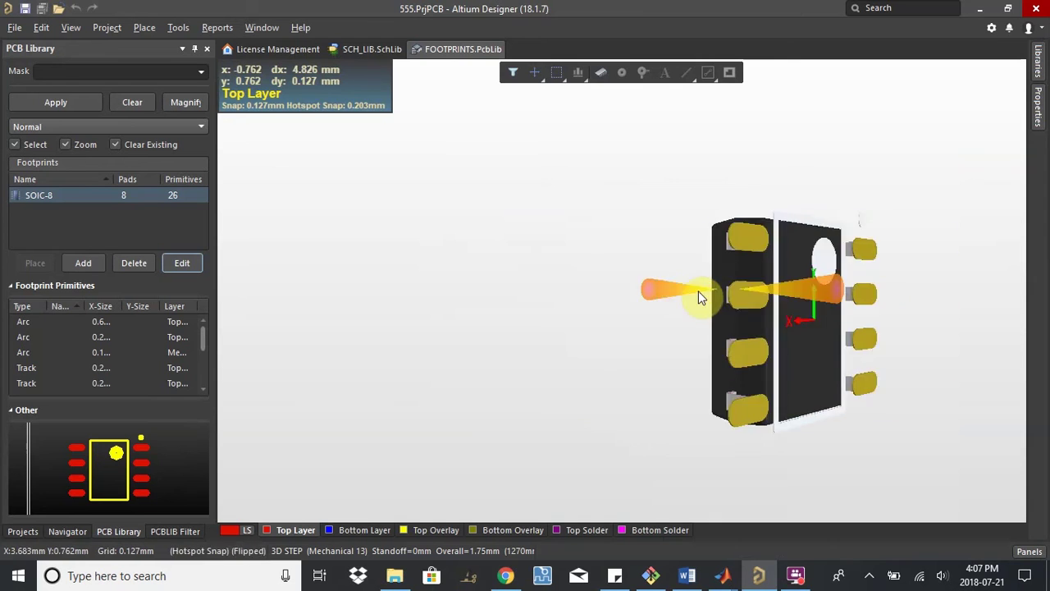
key("v")
key("b")
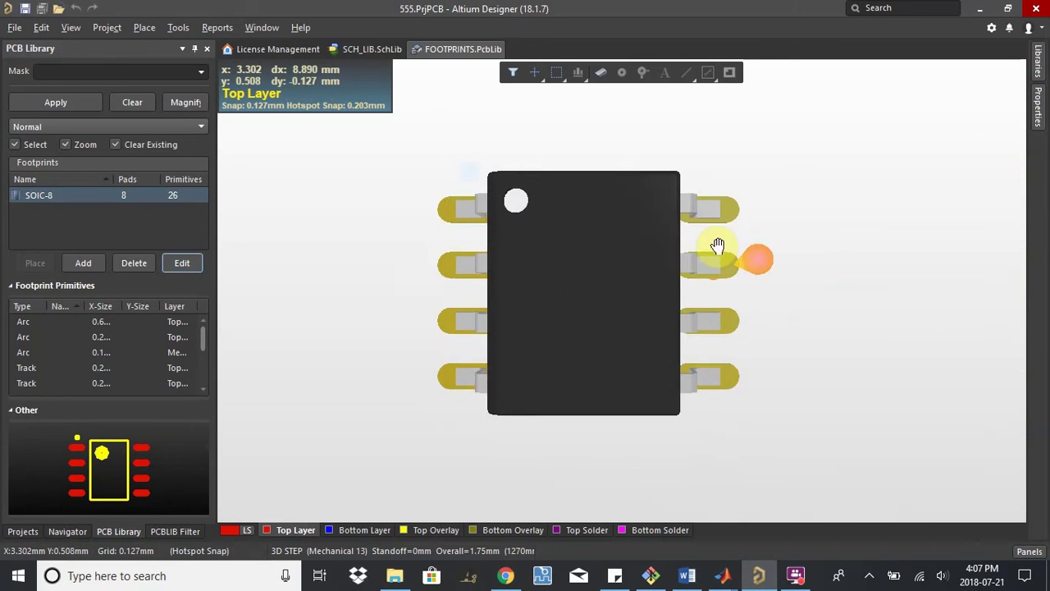
right_click_drag(718, 245, 690, 207)
scroll(558, 246, "down", 2, "ctrl")
right_click_drag(471, 196, 500, 250)
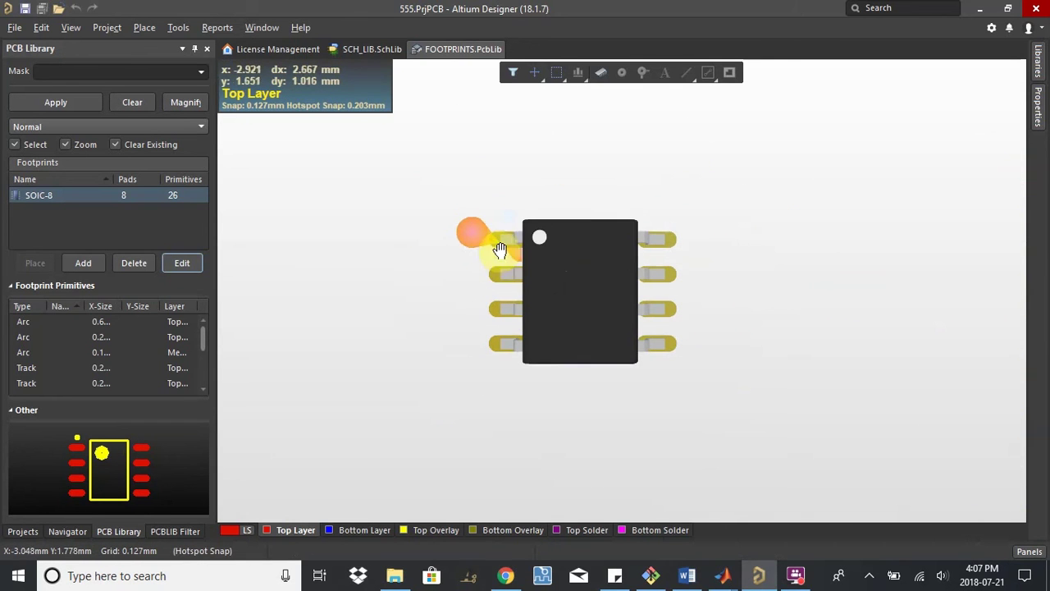
- Open the SCH_LIB.SchLib schematic library and show its component list with NE555S-13 selected
left_click(33, 531)
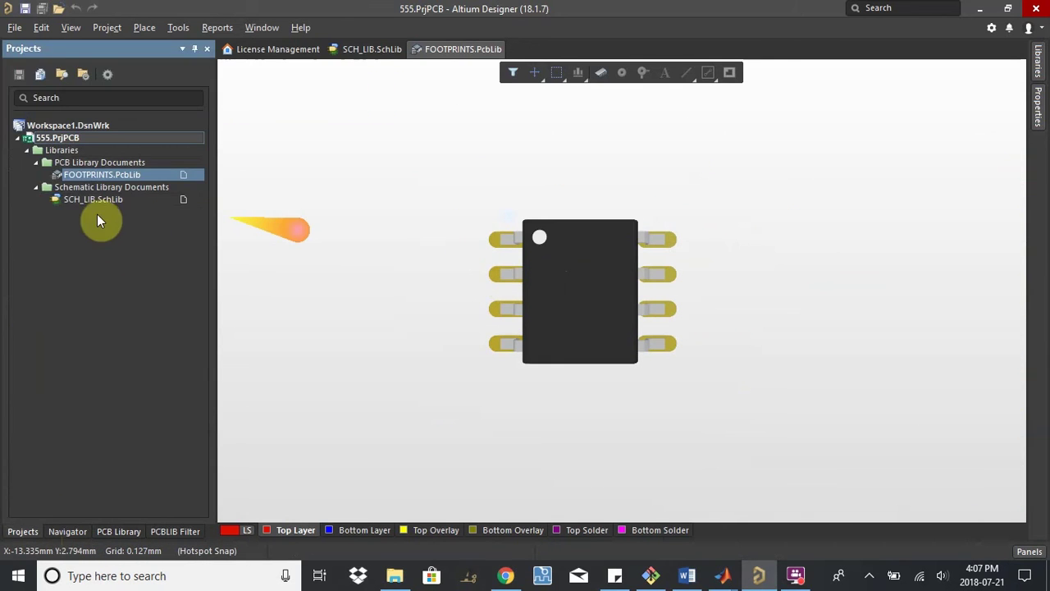
double_click(104, 200)
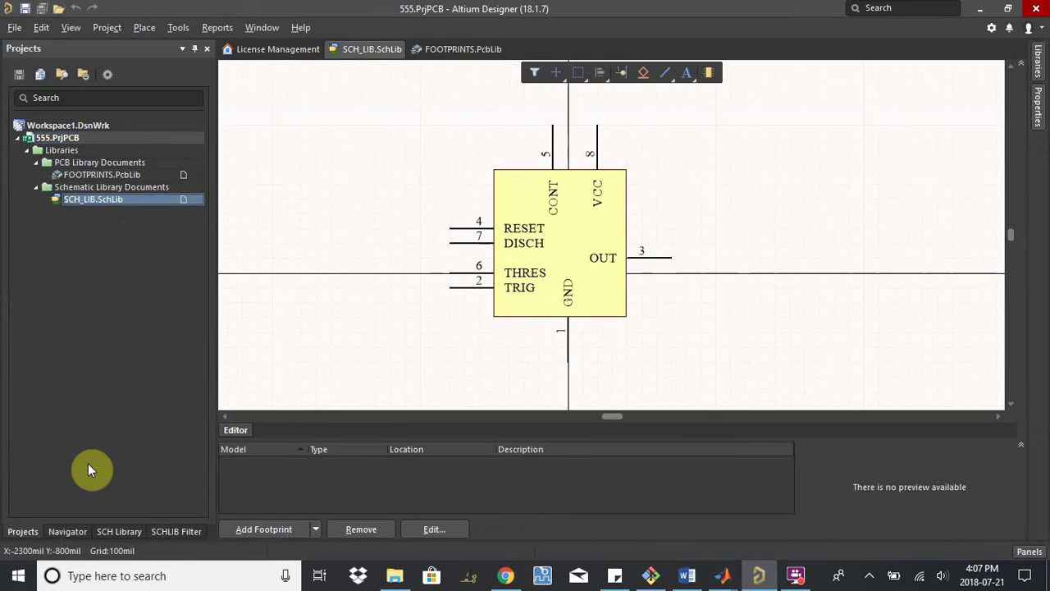
left_click(134, 532)
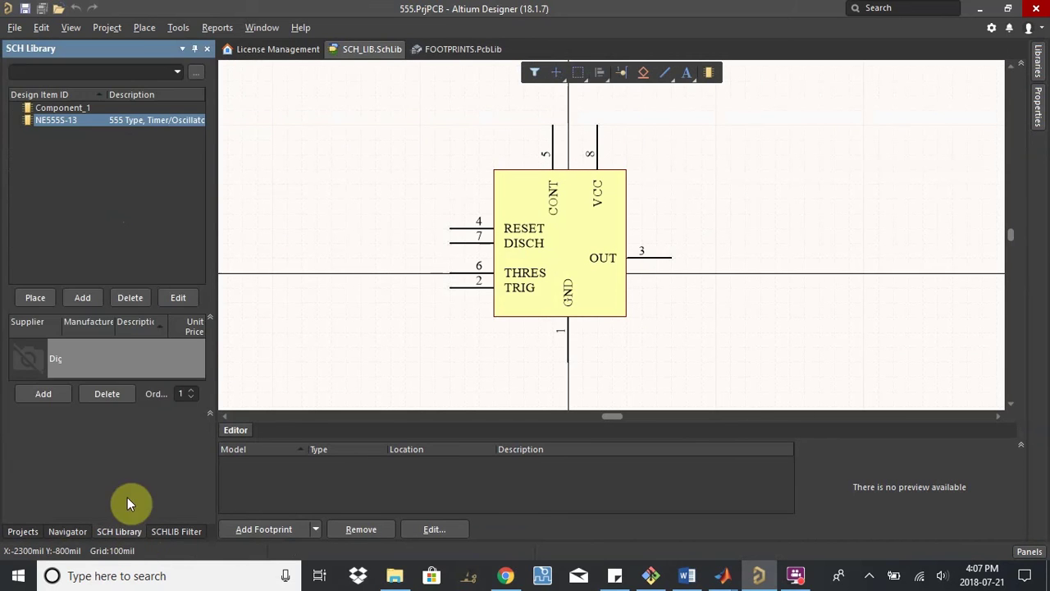
- View the FOOTPRINTS.PcbLib library from the project tree and return to the SCH_LIB.SchLib schematic library
left_click(18, 532)
double_click(127, 177)
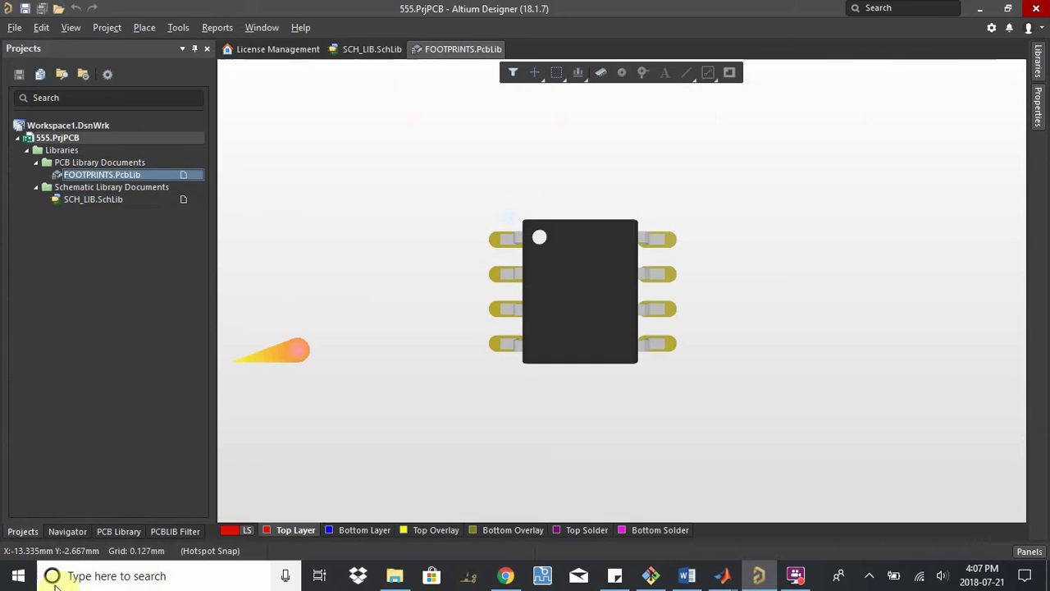
double_click(118, 199)
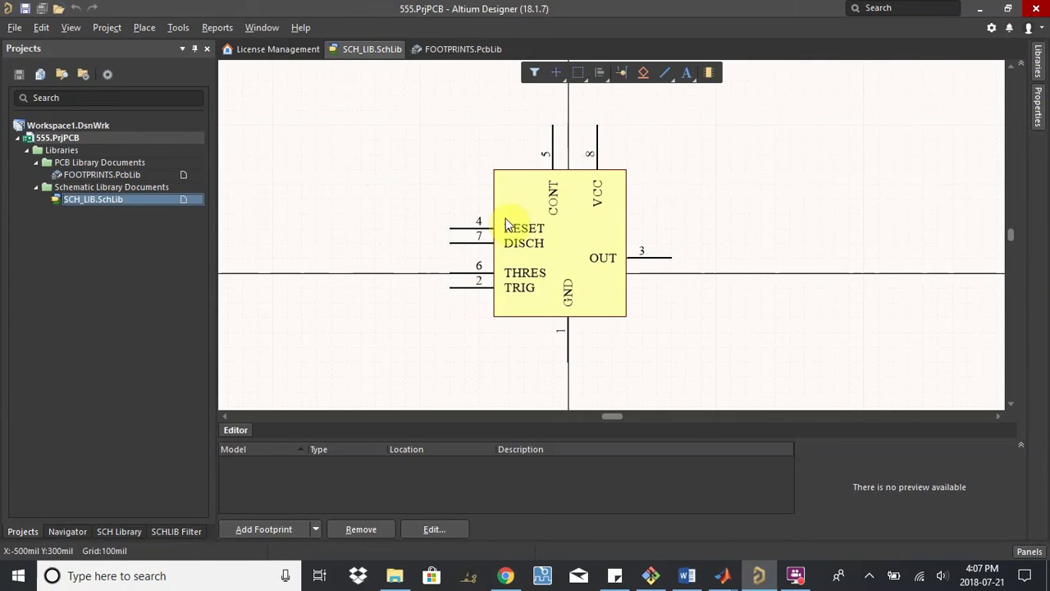
- Add the SOIC-8 footprint from FOOTPRINTS.PcbLib to the NE555S-13 symbol, checking its 3D preview, and save the schematic library
left_click(263, 530)
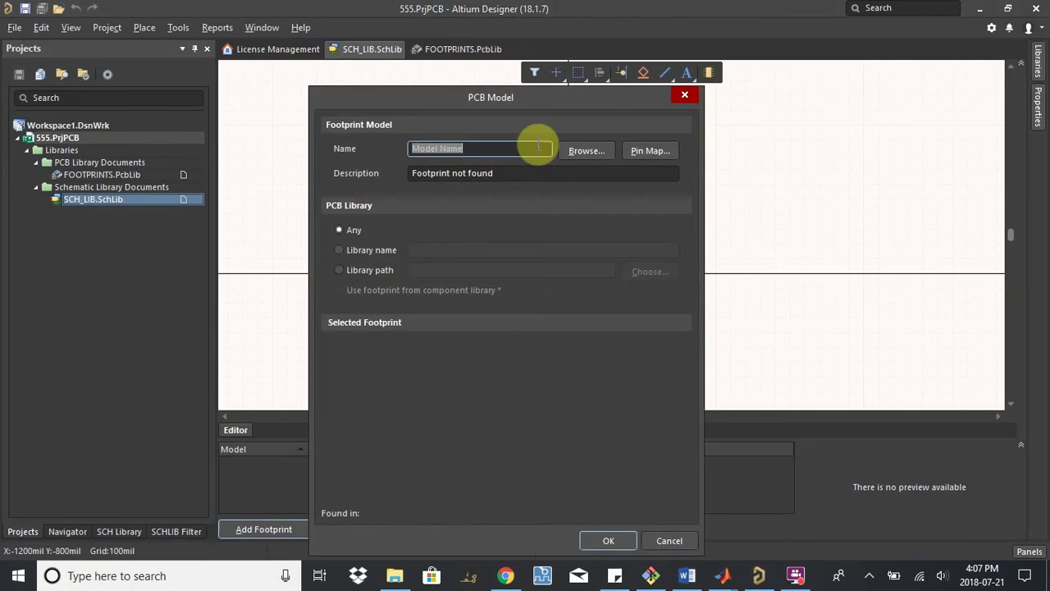
left_click(587, 151)
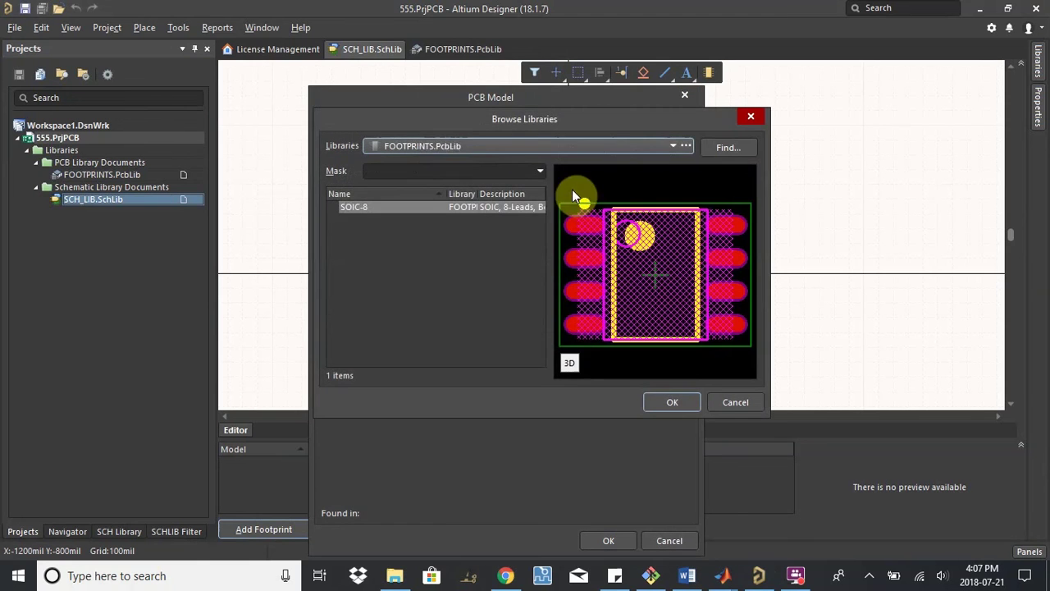
left_click(412, 205)
left_click(568, 363)
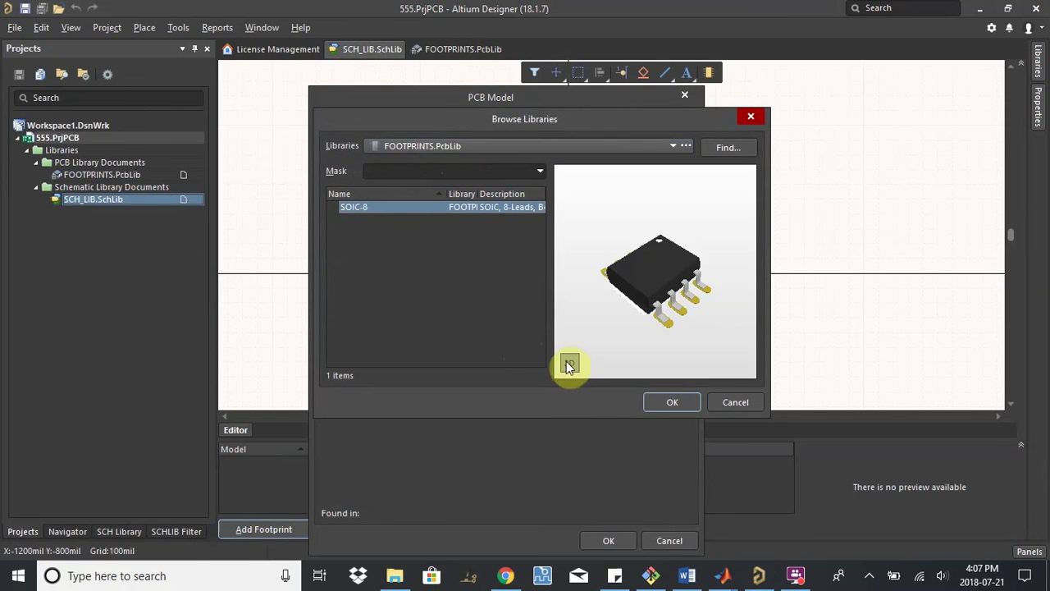
left_click(570, 364)
left_click(670, 402)
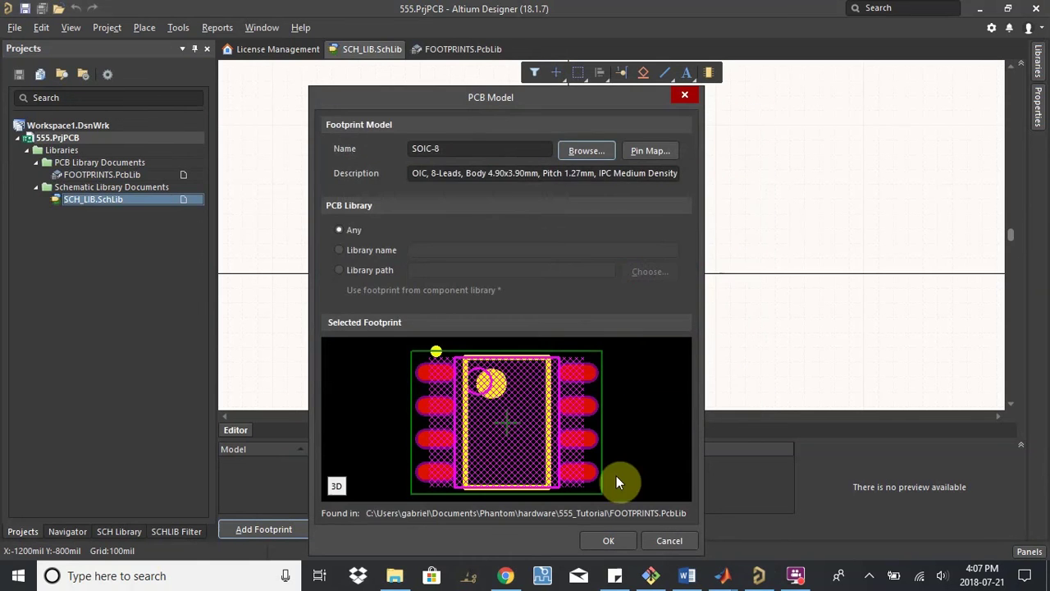
left_click(606, 538)
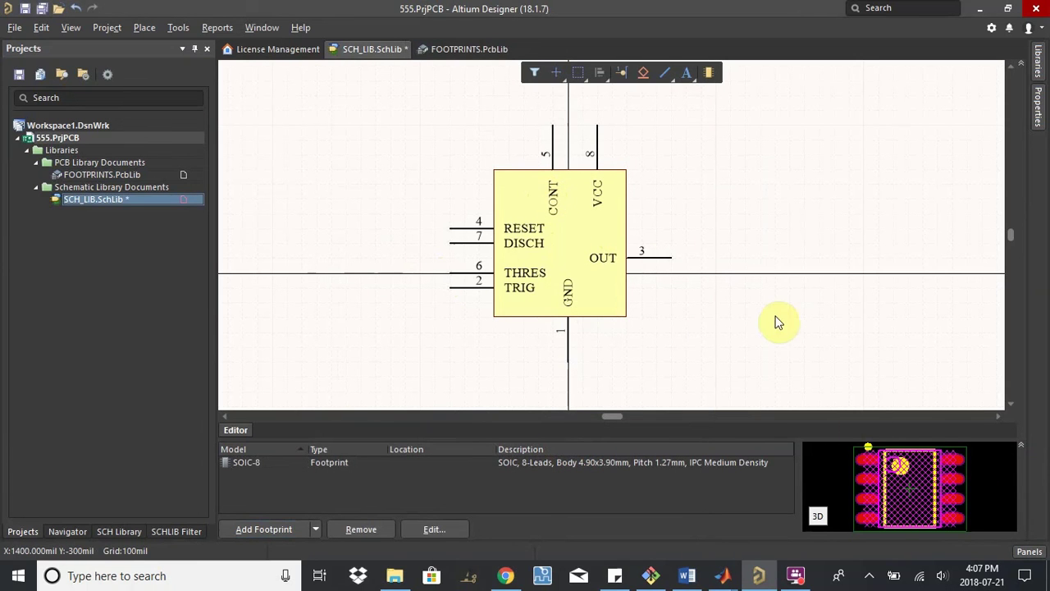
left_click(24, 8)
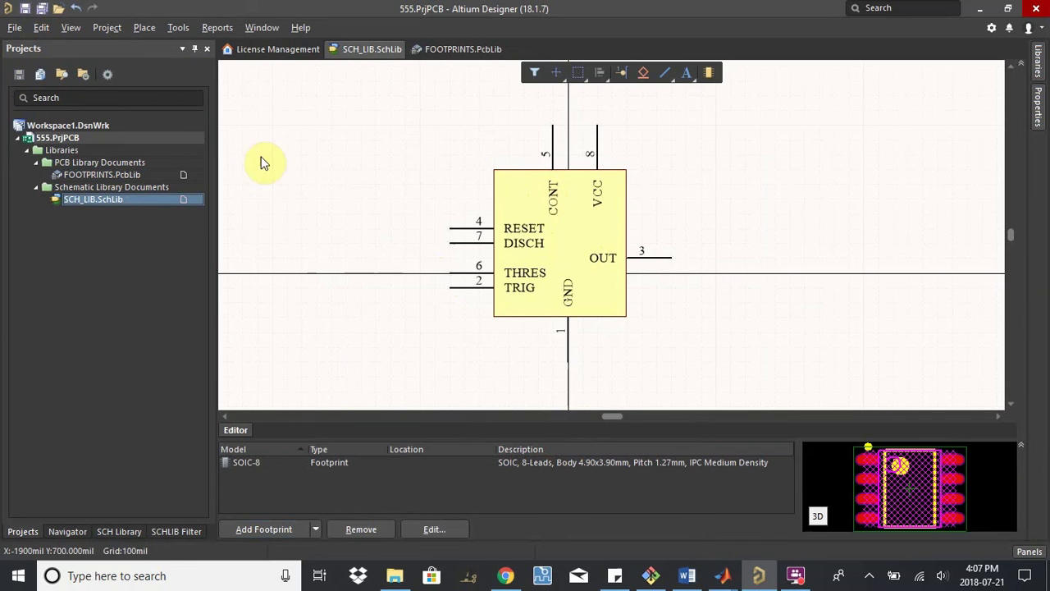